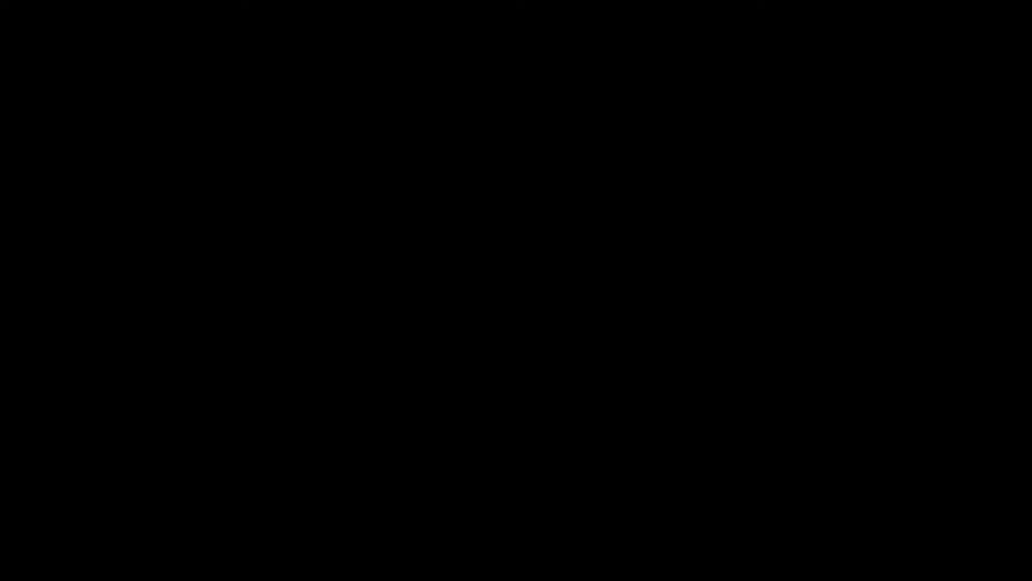
- Play back the song and set the playback position to about bar 8 of the arrangement
key("space")
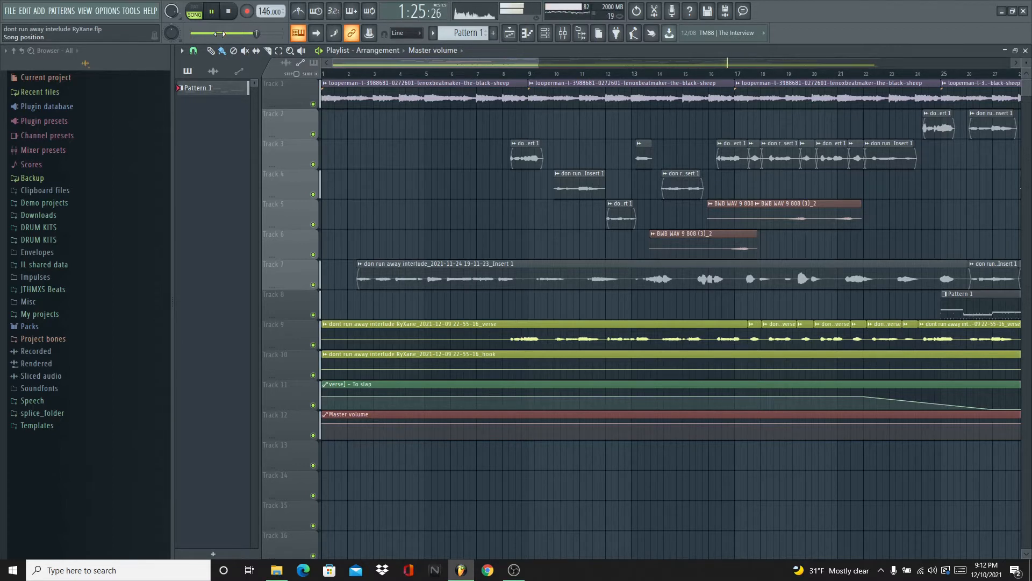
key("space")
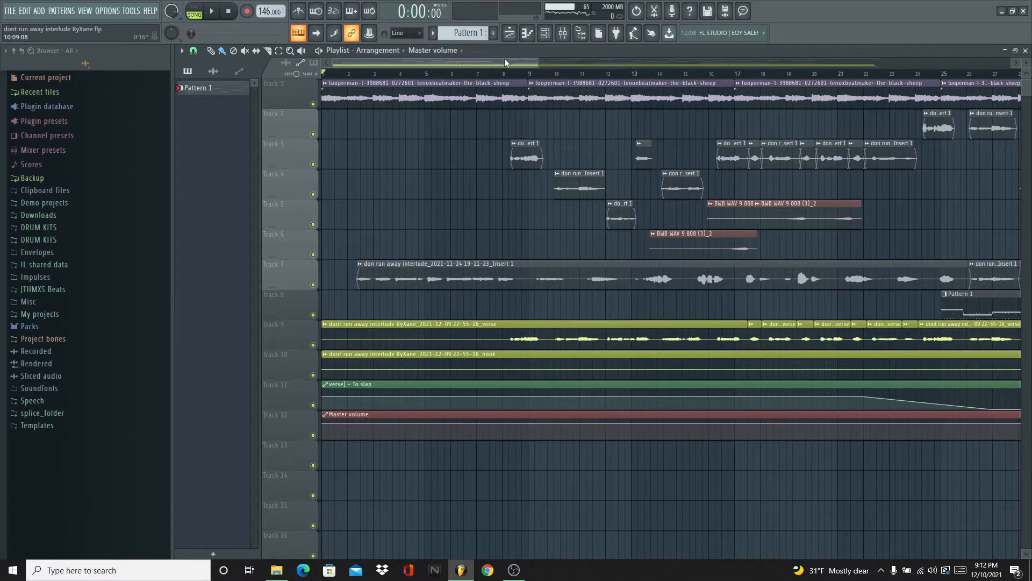
left_click_drag(504, 61, 572, 59)
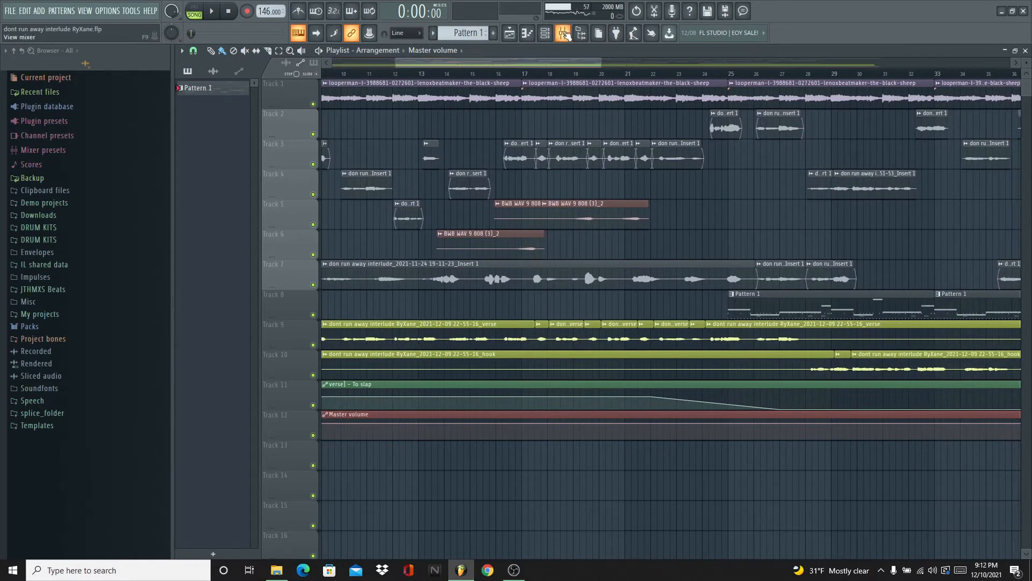
left_click(565, 34)
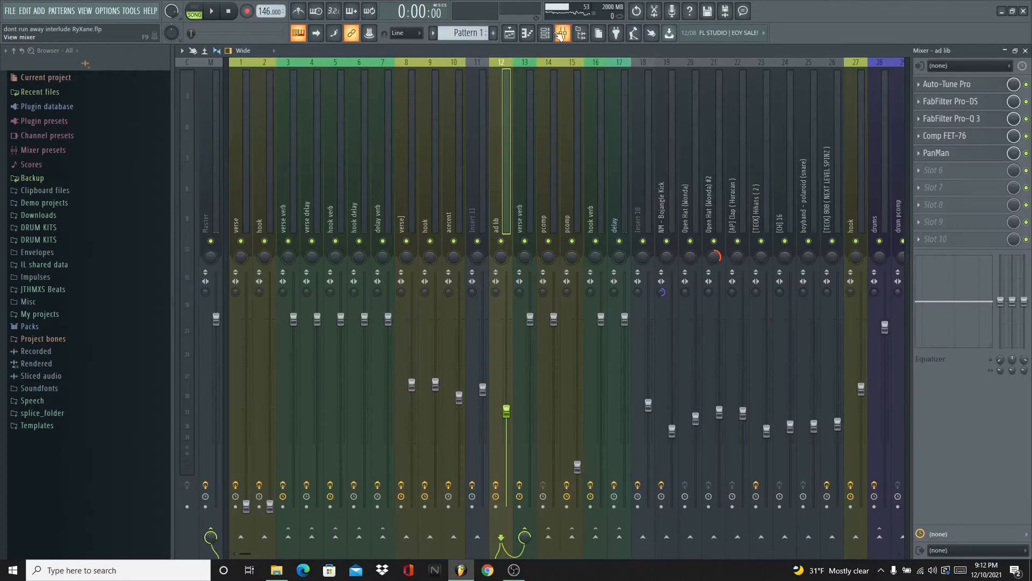
left_click(507, 37)
left_click_drag(472, 66, 370, 58)
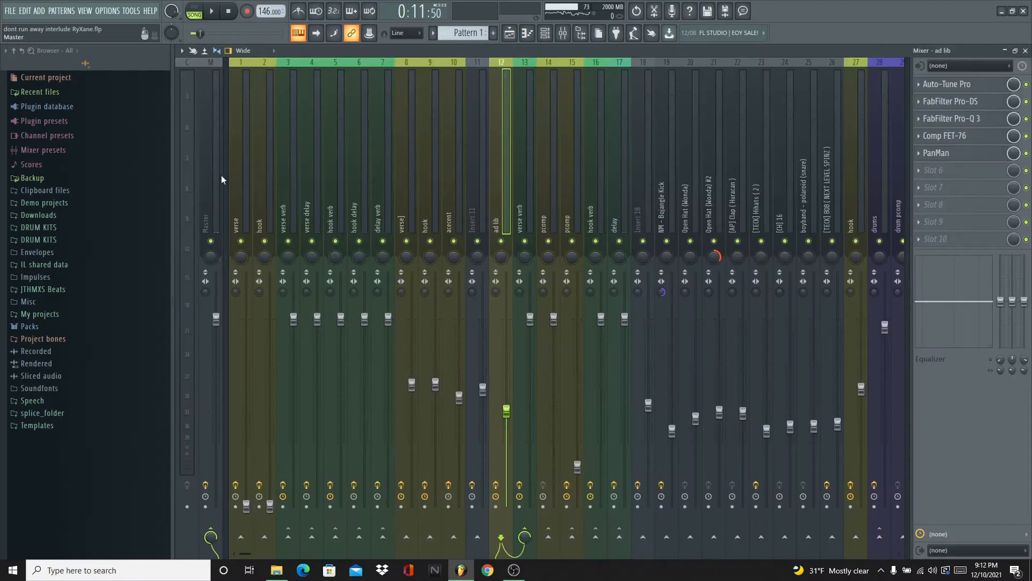
- Examine the effect chains on the hook mixer track (track 2) and the verse] mixer track (track 8)
left_click(269, 148)
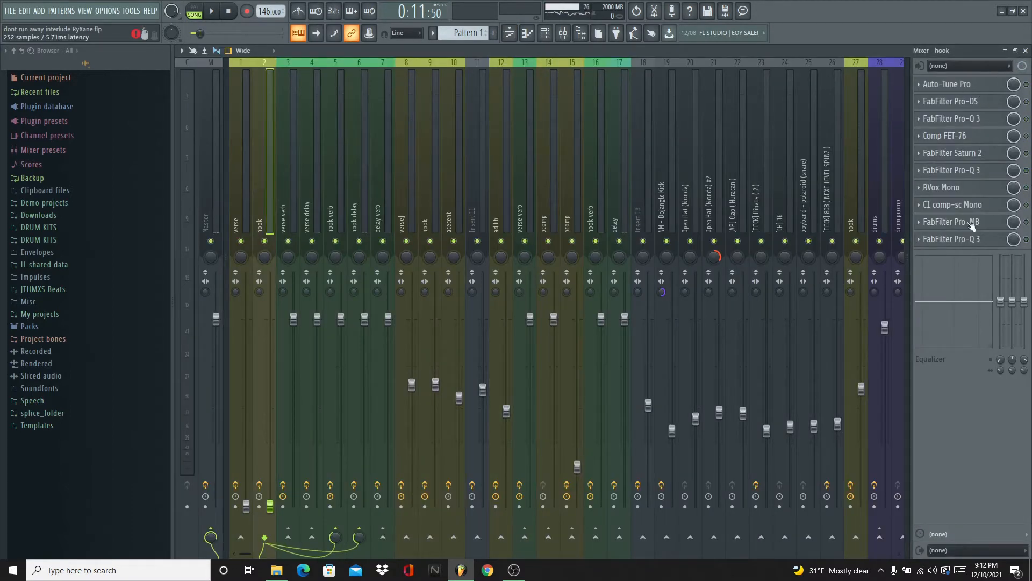
left_click(401, 98)
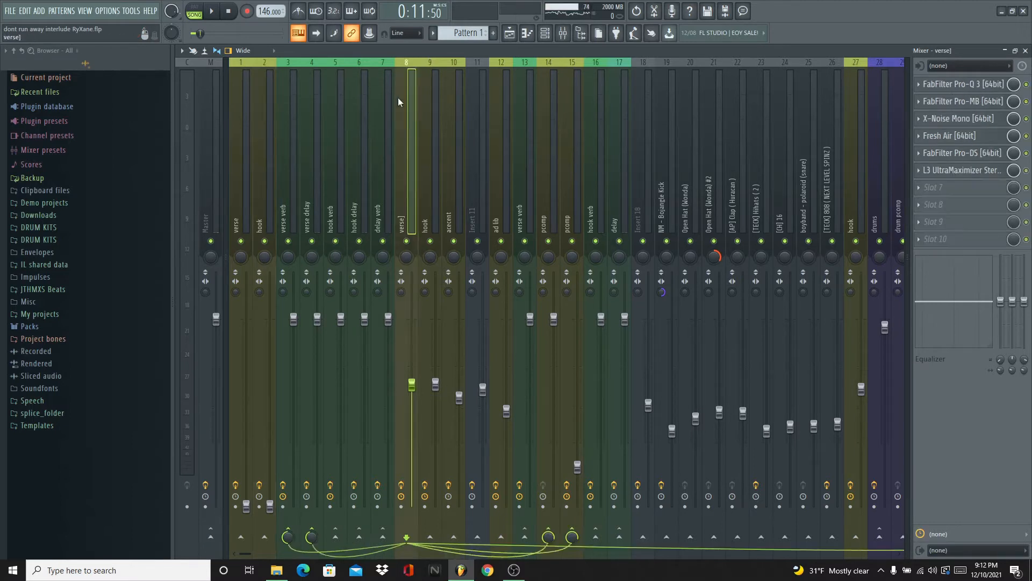
left_click(254, 112)
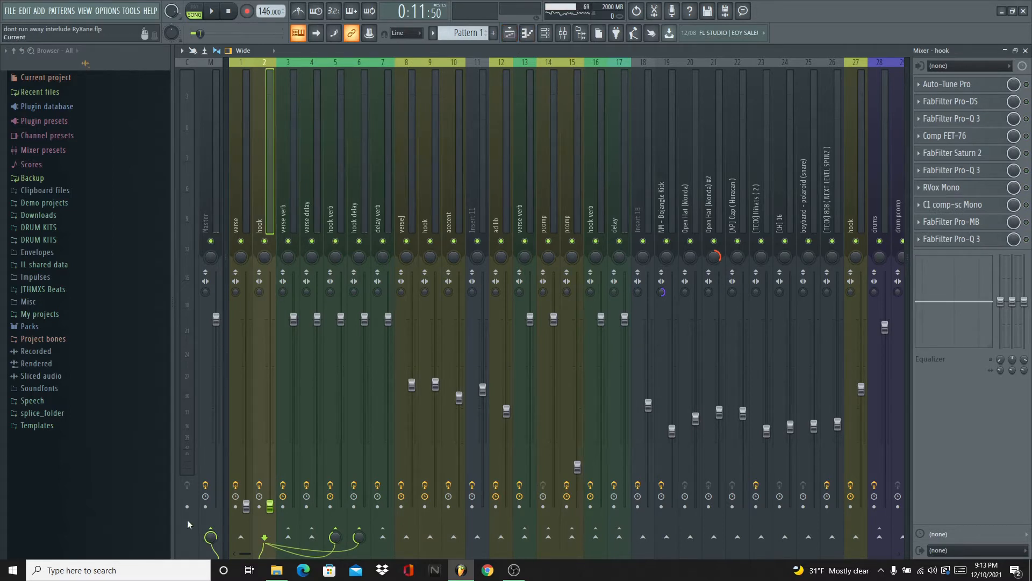
- Reset the volume fader of the verse mixer track (track 1) and review its Auto-Tune Pro settings
right_click(246, 506)
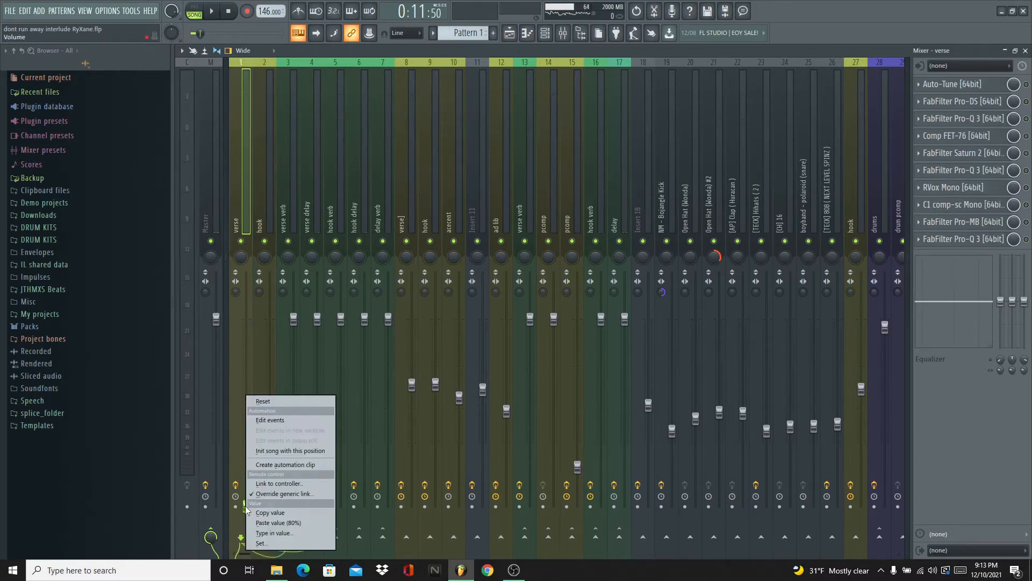
left_click(290, 408)
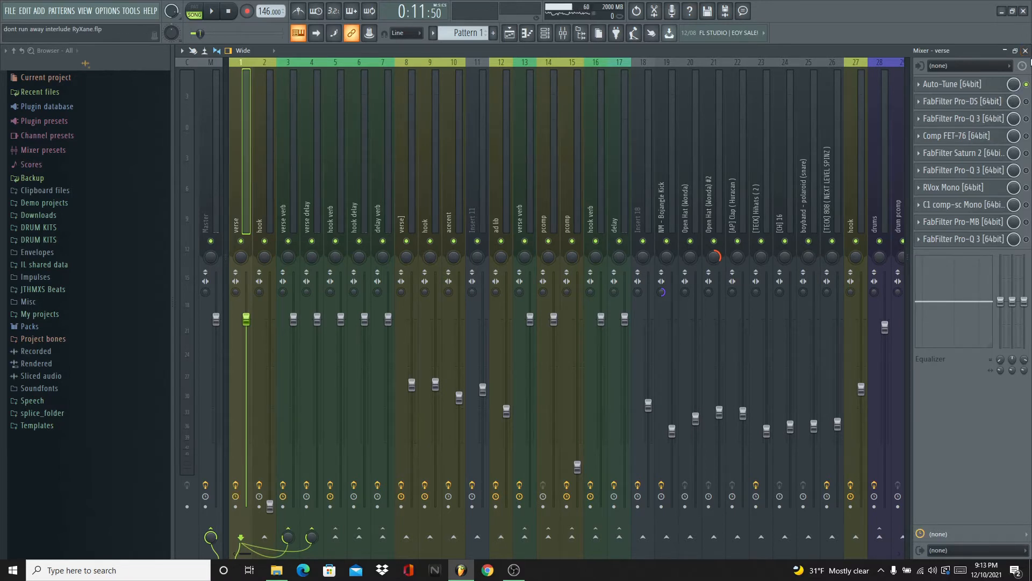
left_click(973, 84)
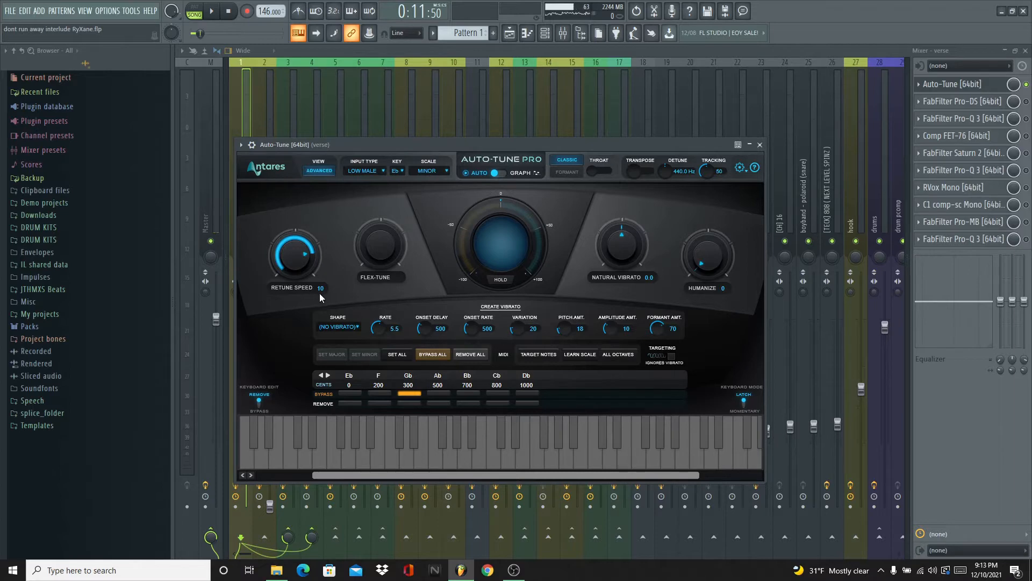
left_click(963, 84)
left_click(509, 34)
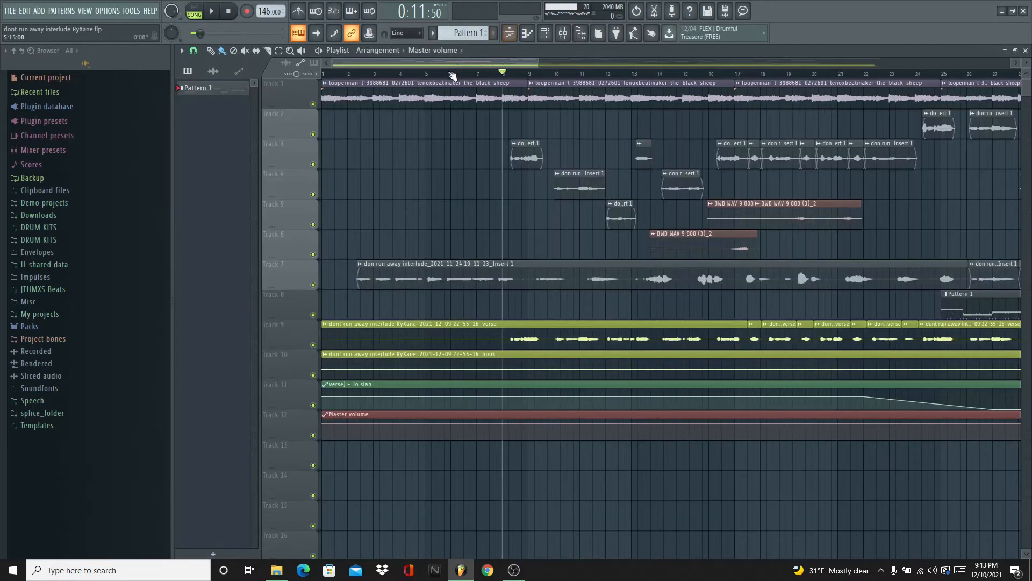
left_click(563, 33)
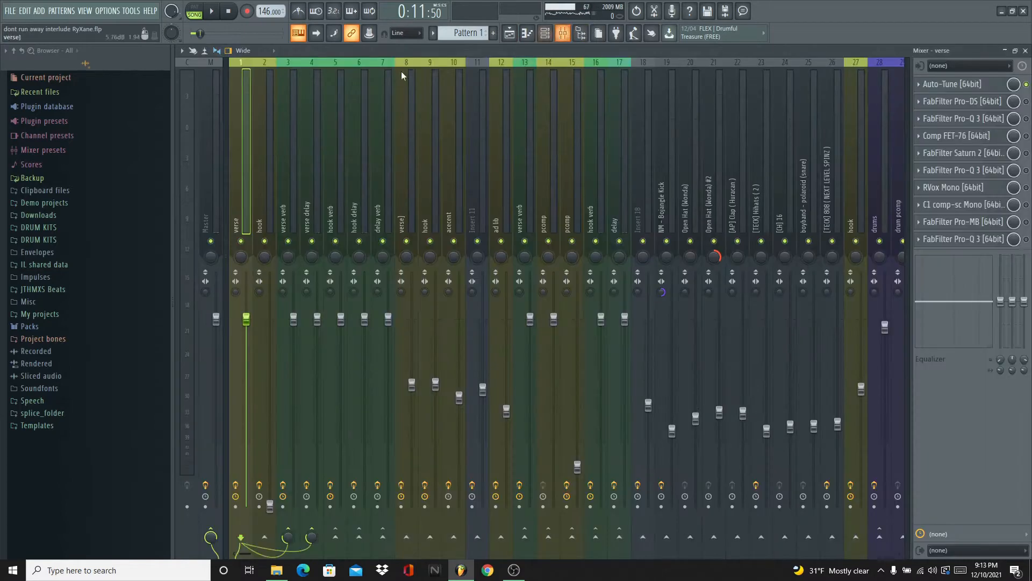
left_click(260, 112)
left_click(510, 34)
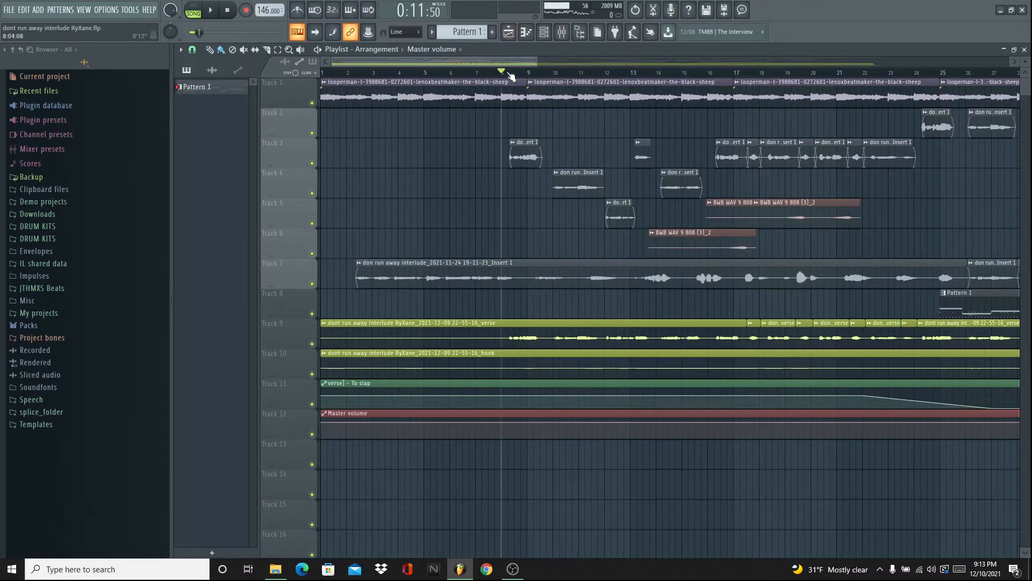
- Play the song from about bar 8 and slightly lower the verse track's volume while listening
left_click(210, 11)
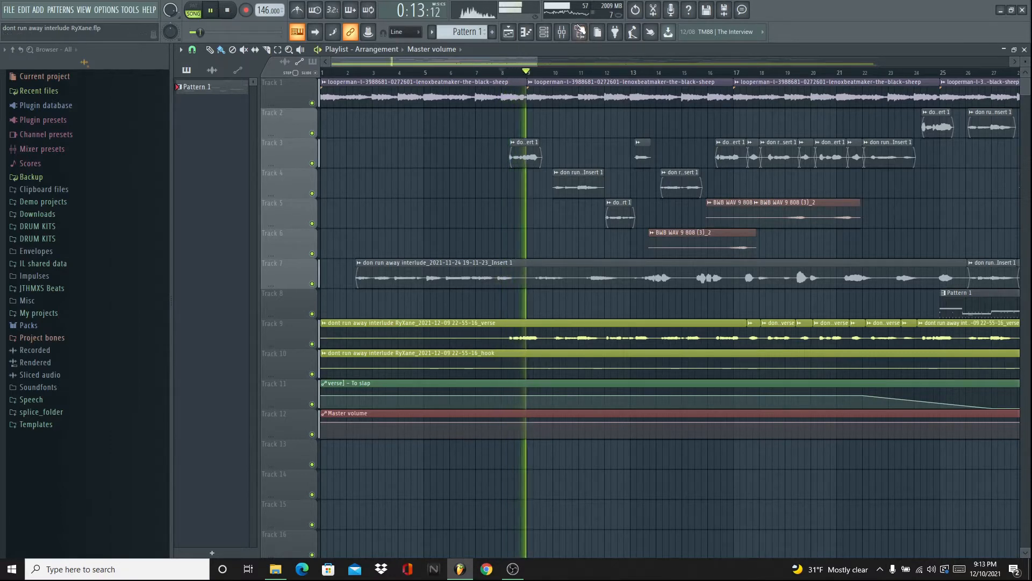
left_click(563, 33)
left_click_drag(245, 318, 245, 340)
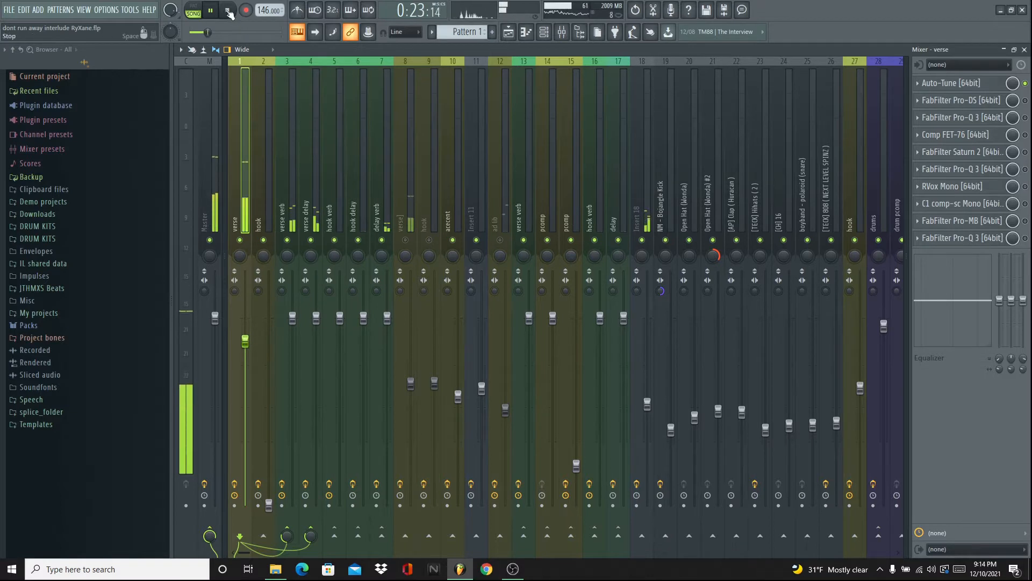
left_click(228, 10)
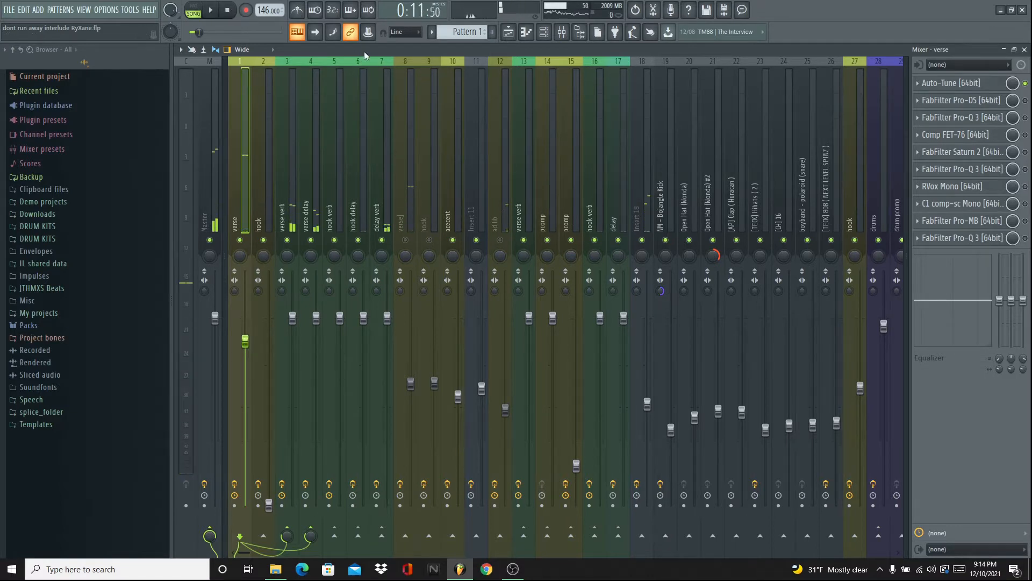
- Enable FabFilter Pro-DS and the first FabFilter Pro-Q 3 on the verse track, reviewing their settings and those of Comp FET-76
left_click(1025, 100)
left_click(996, 102)
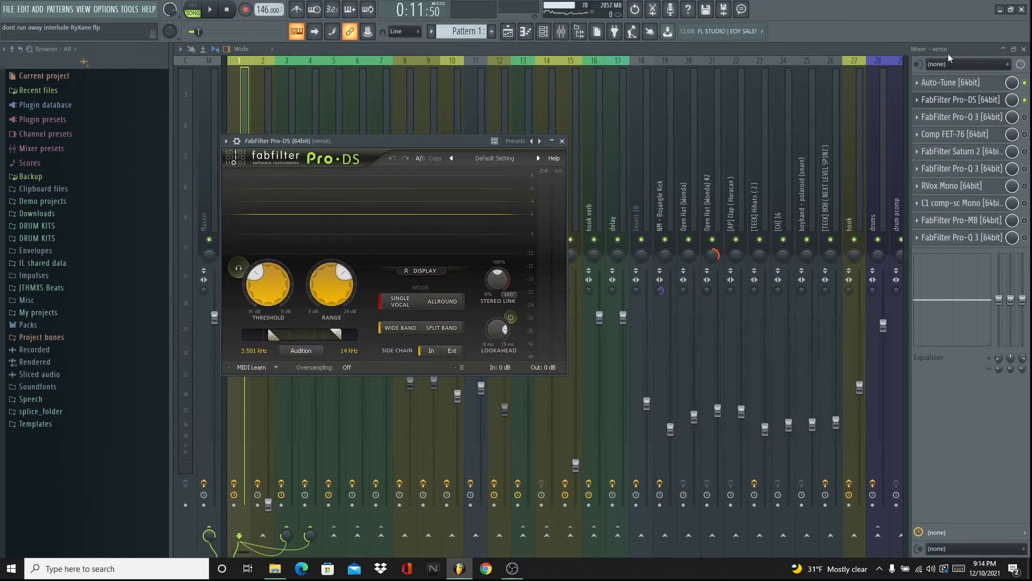
left_click(973, 100)
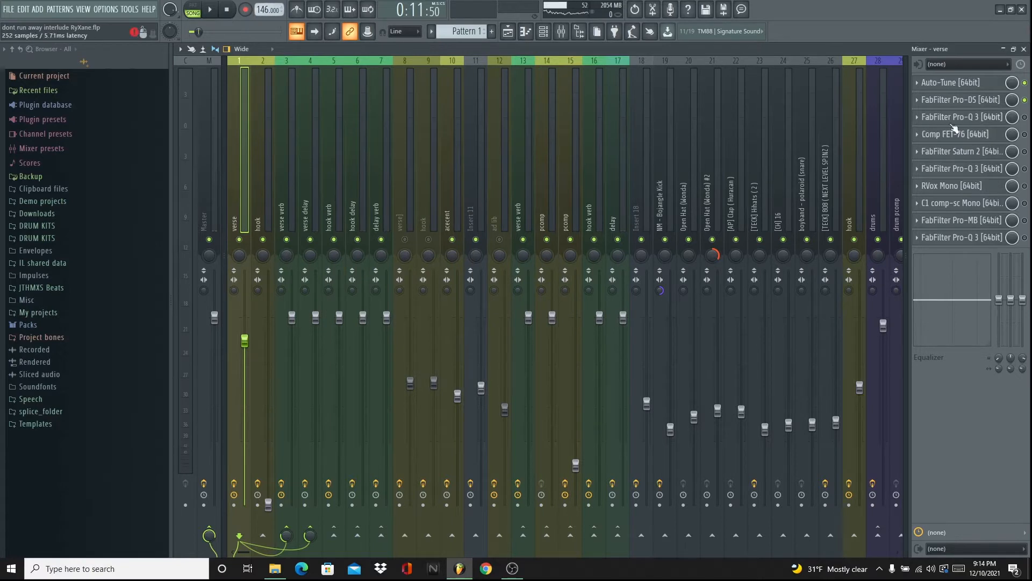
left_click(974, 121)
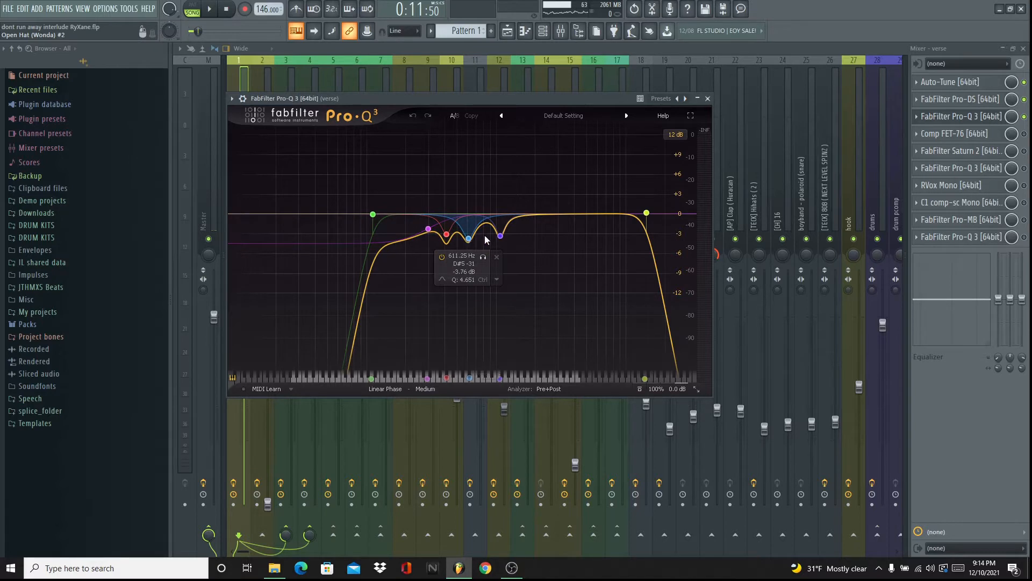
left_click(966, 116)
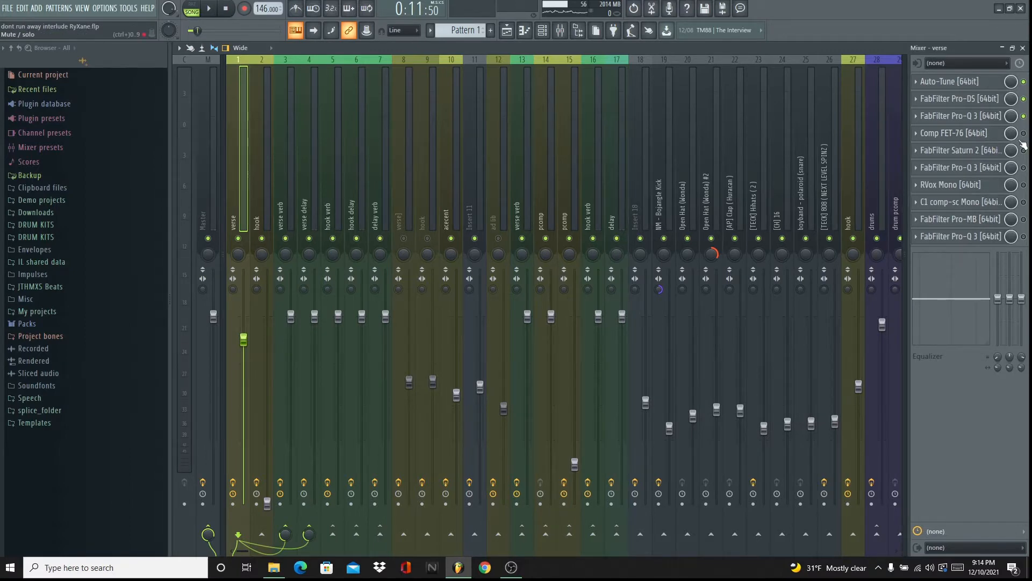
left_click(987, 139)
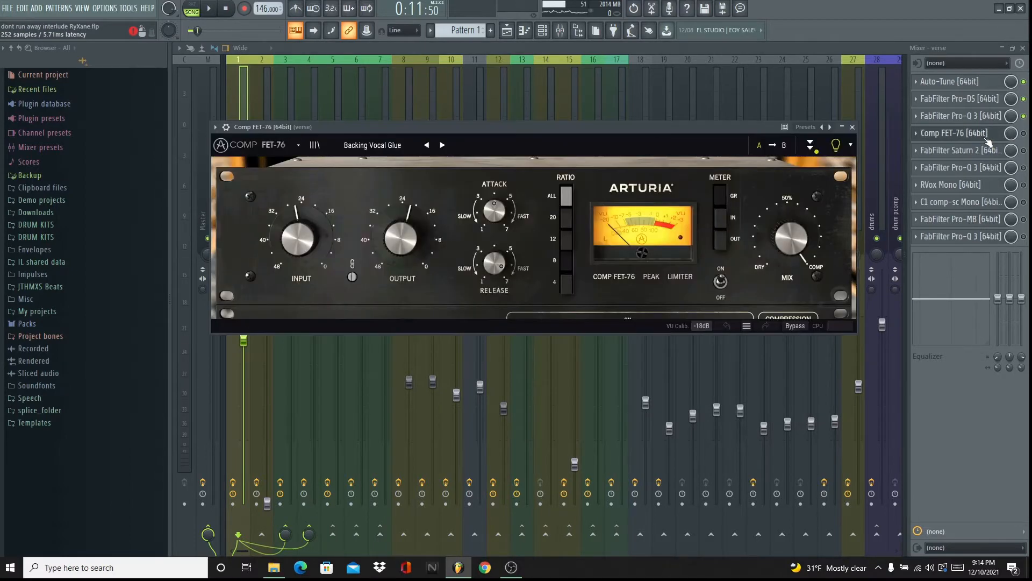
left_click(987, 139)
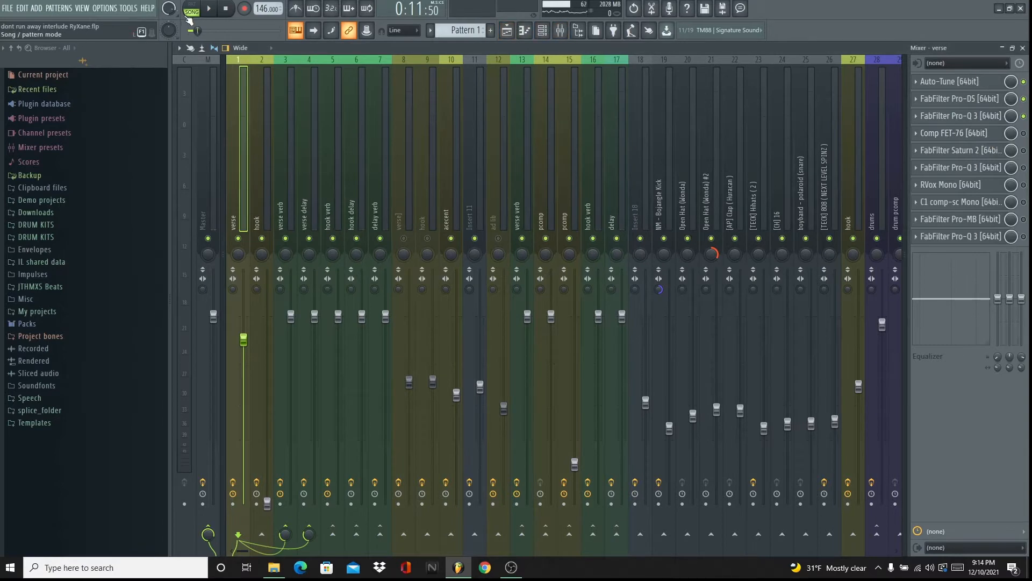
- Reset the verse track's volume to default during playback and listen to the section from about bar 8 twice
left_click(215, 9)
right_click(243, 339)
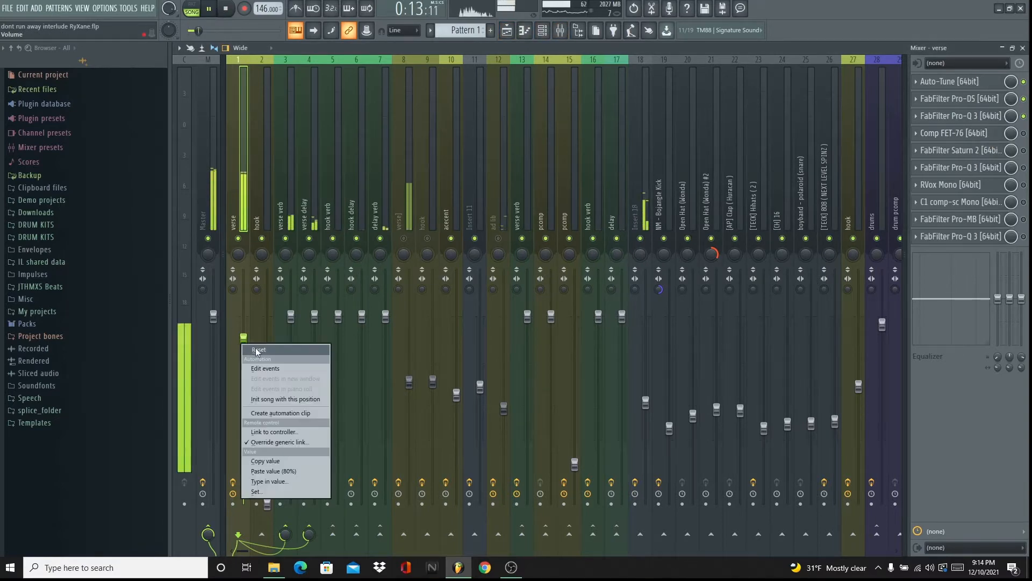
left_click(256, 355)
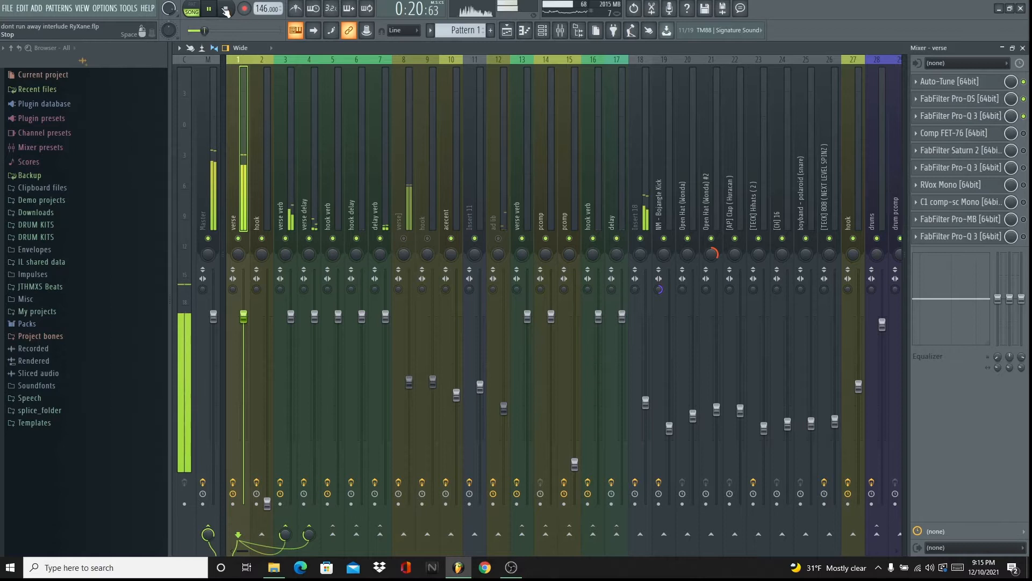
key("space")
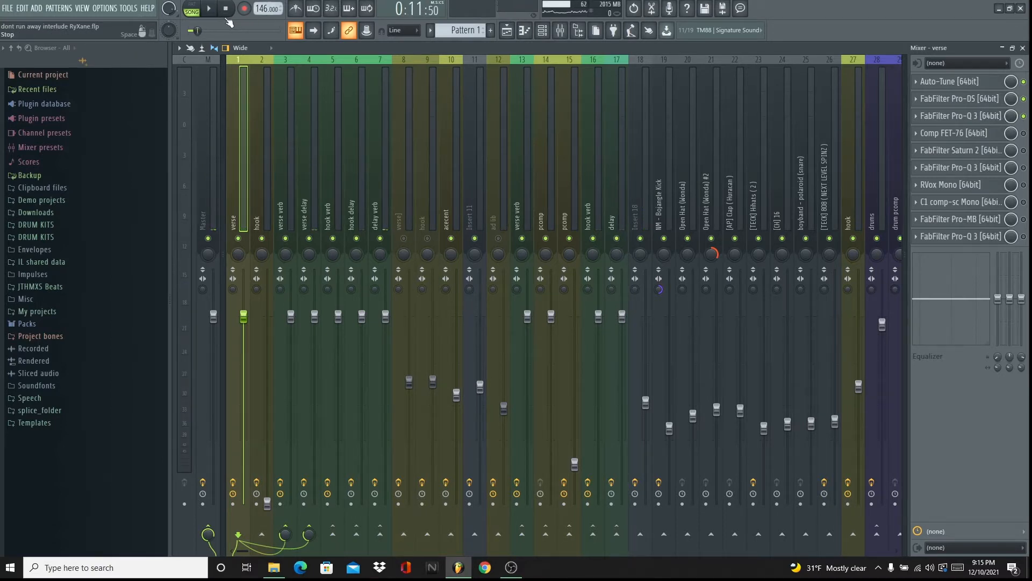
key("space")
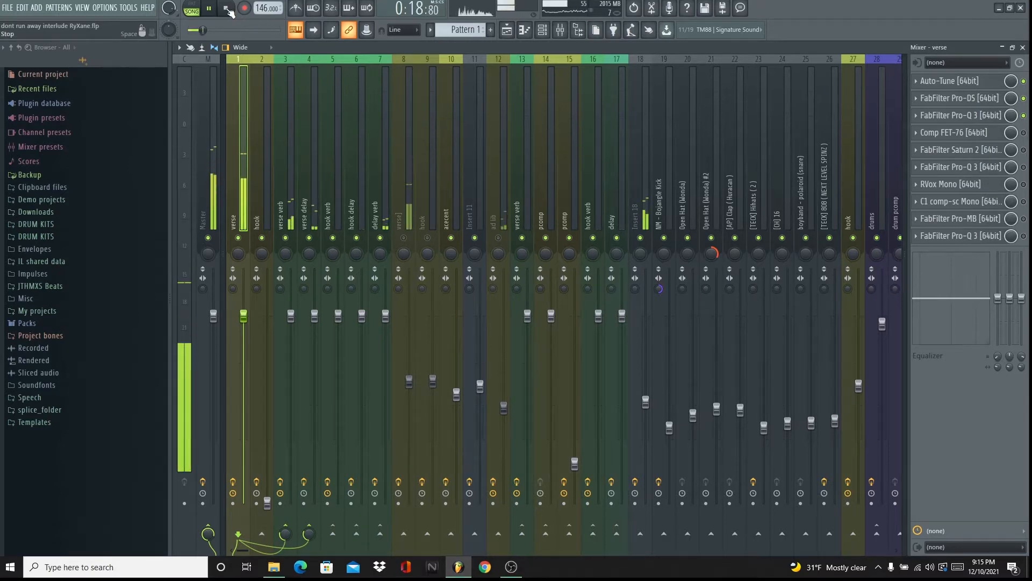
left_click(228, 8)
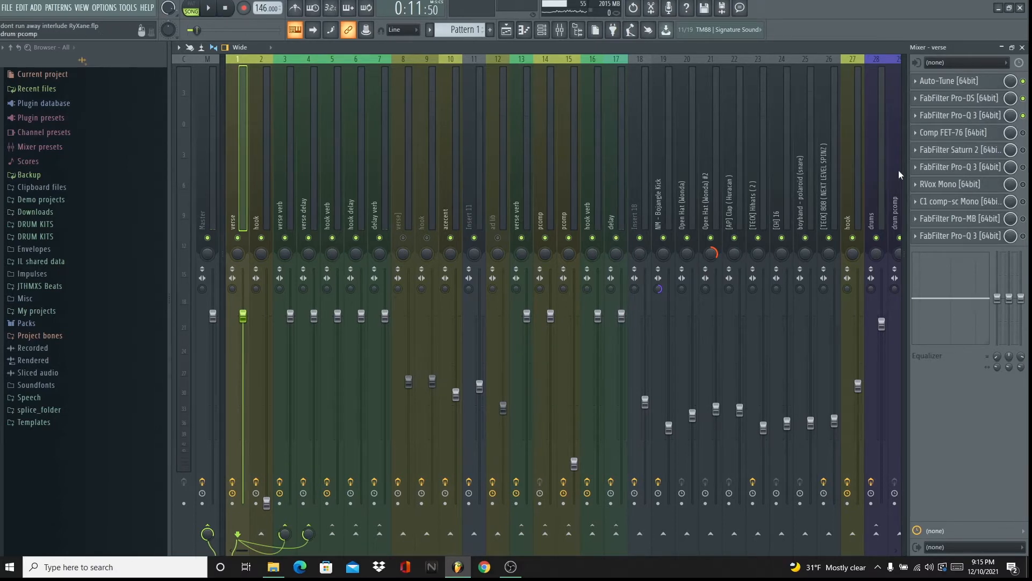
- Enable Comp FET-76 on the verse track, check its ratio, and set its release to about 6.3
left_click(976, 135)
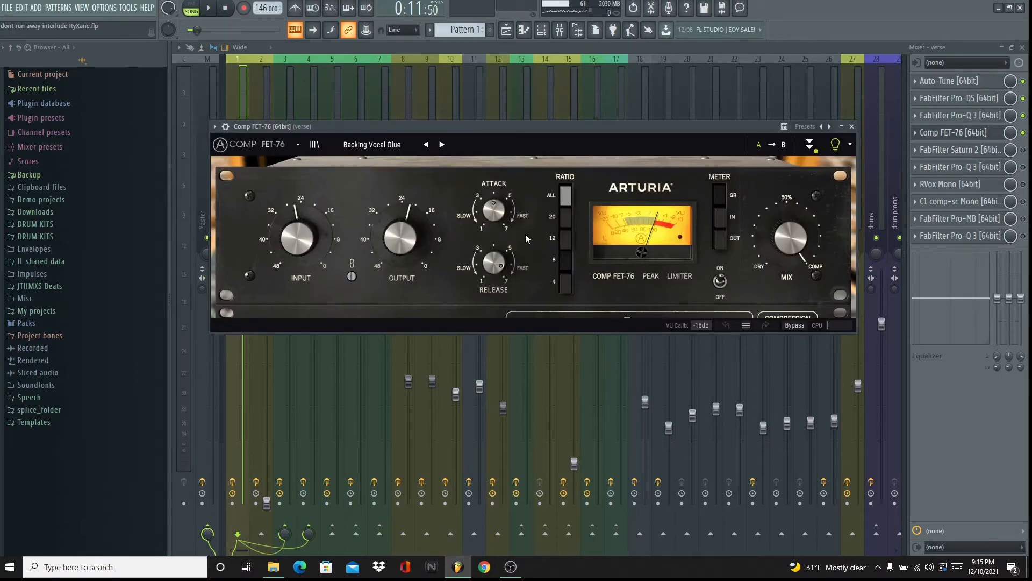
left_click(565, 289)
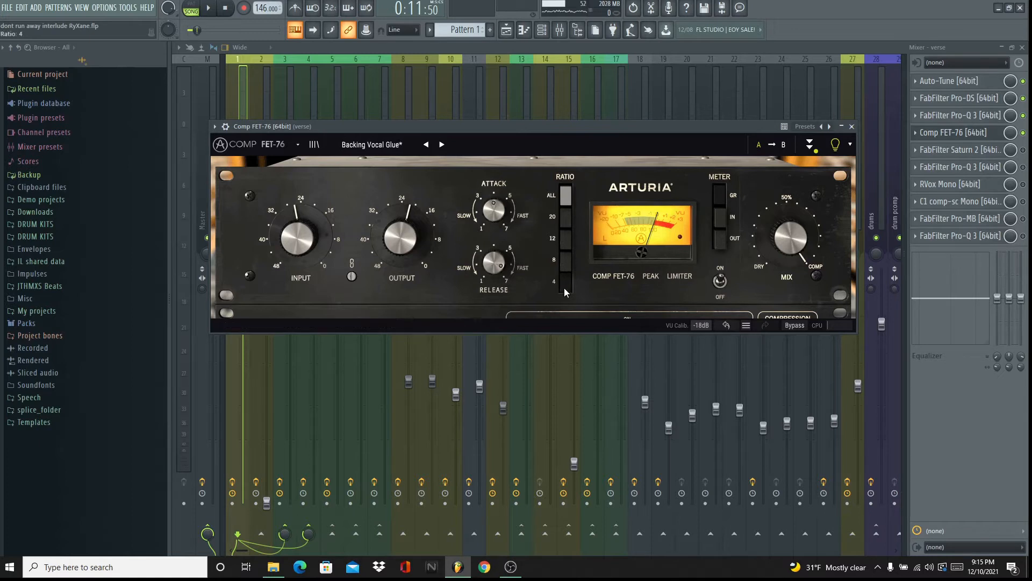
left_click_drag(495, 265, 496, 261)
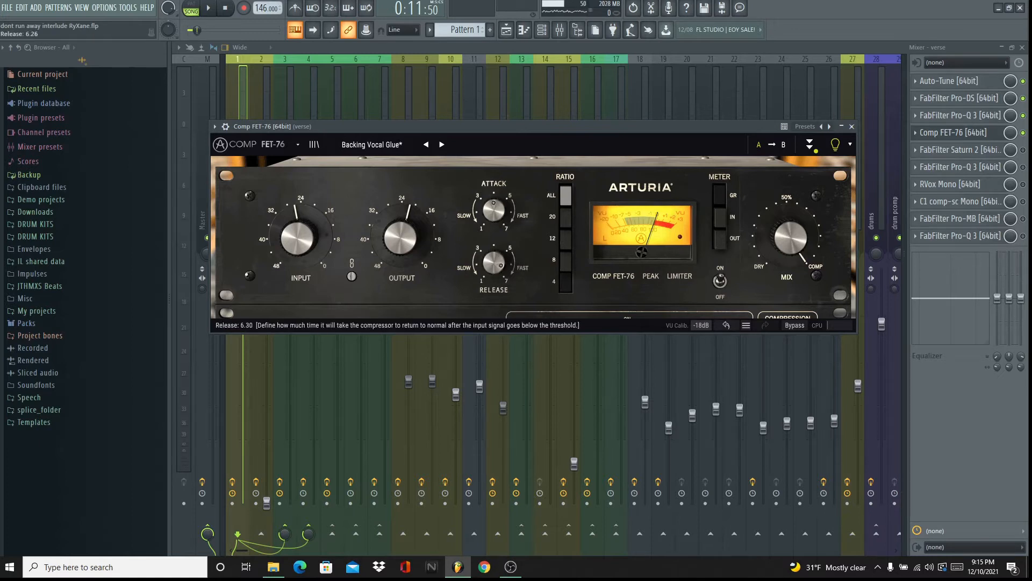
left_click(852, 126)
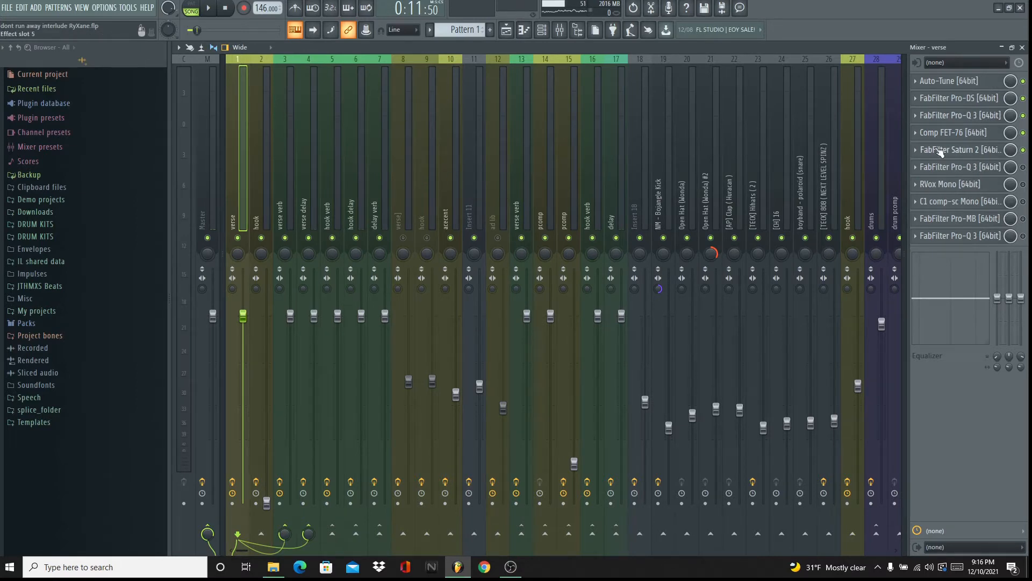
- Enable FabFilter Saturn 2 on the verse track and review its Warm Tape and Clean Tape bands during playback
left_click(961, 154)
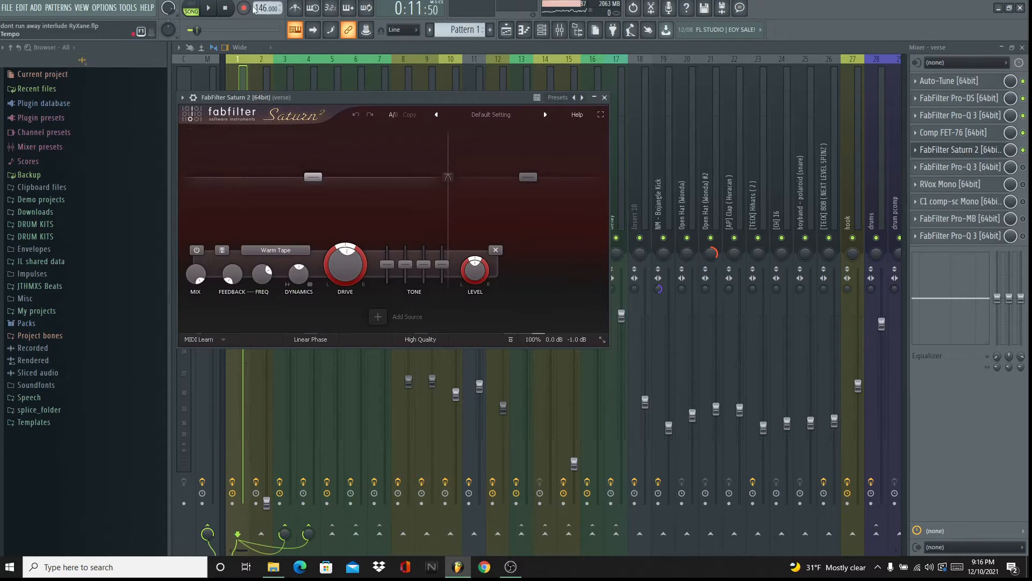
left_click(209, 9)
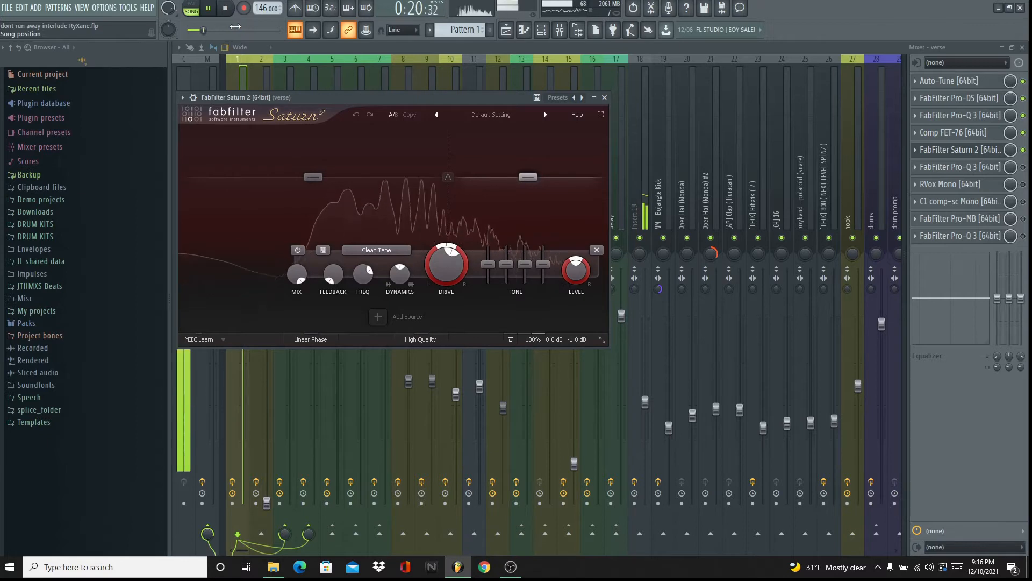
left_click(226, 9)
left_click(389, 217)
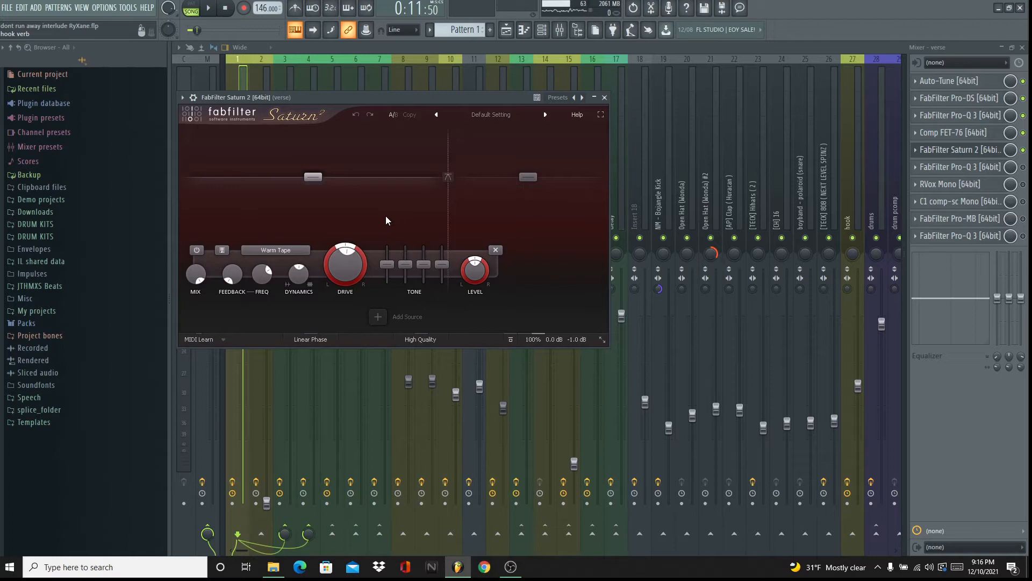
- Check Saturn 2's Clean Tape band, enable the second FabFilter Pro-Q 3 on the verse track, review its two cuts, and listen to the section
left_click(515, 204)
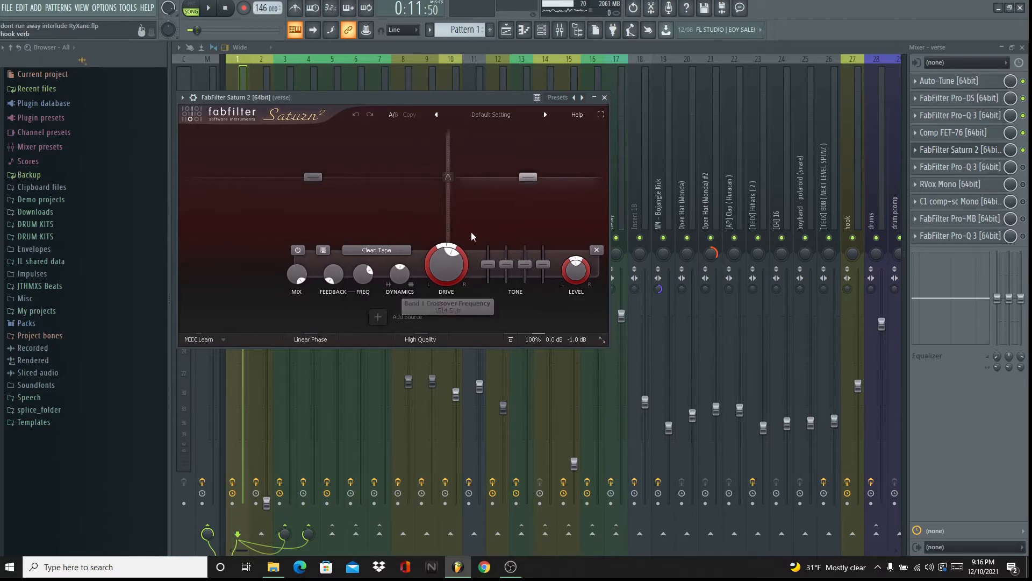
left_click(983, 165)
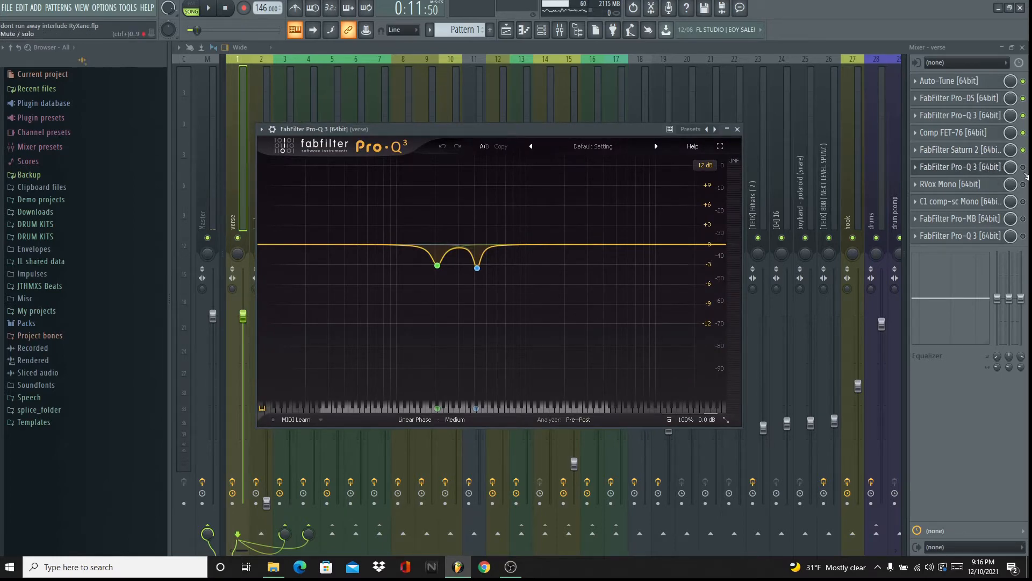
left_click(1007, 168)
left_click(1008, 168)
mouse_move(415, 293)
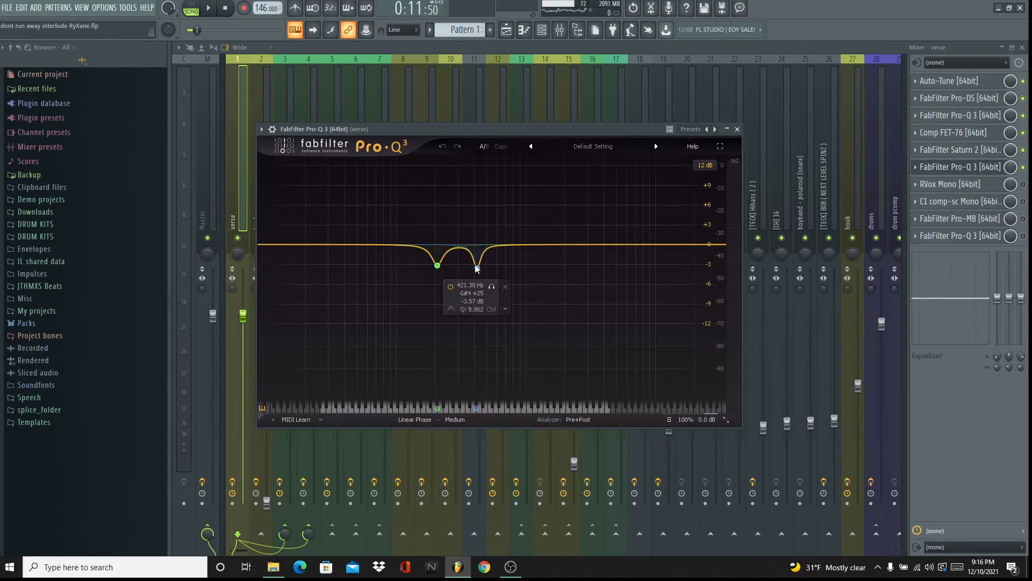
left_click(989, 167)
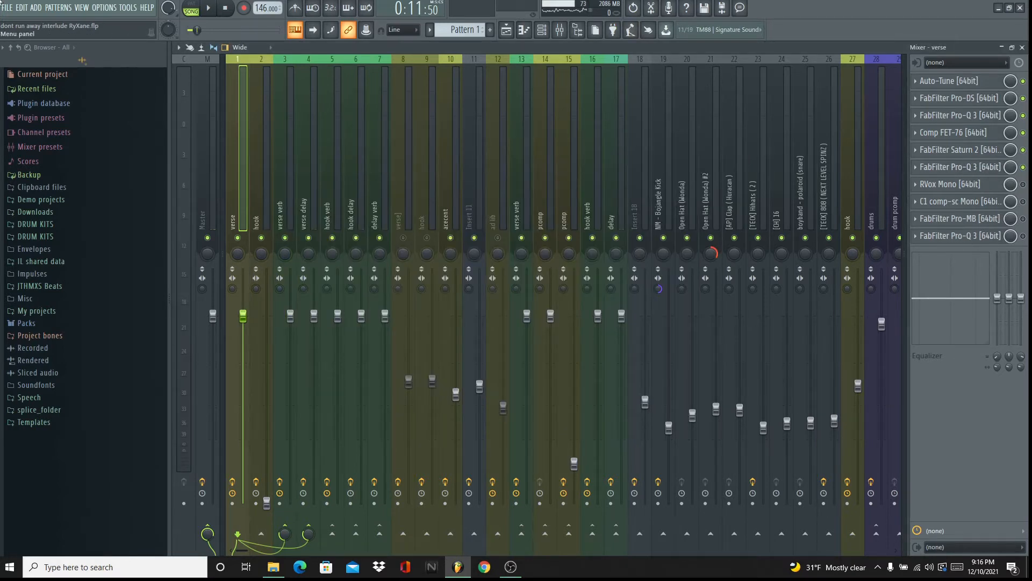
left_click(209, 9)
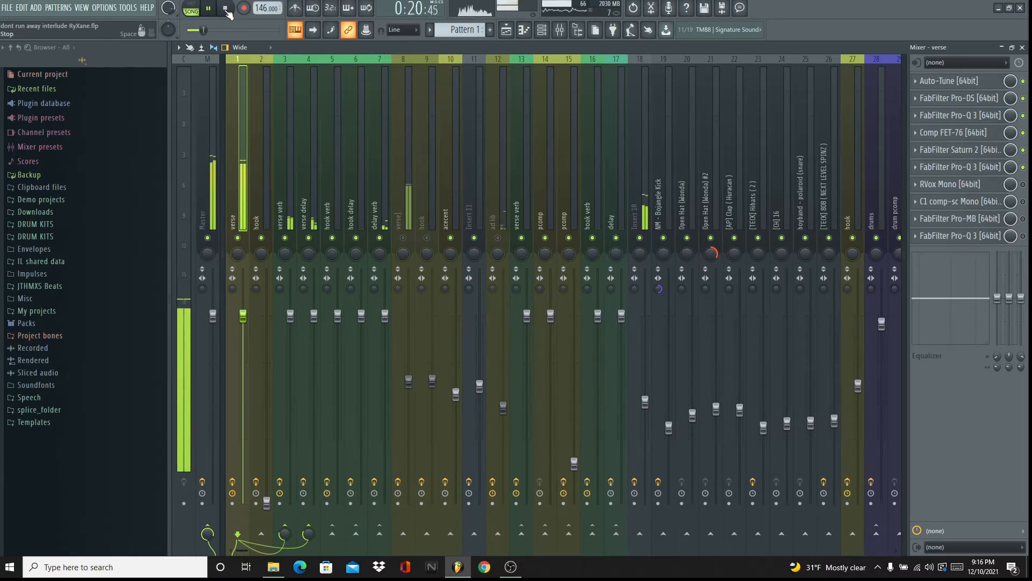
left_click(226, 8)
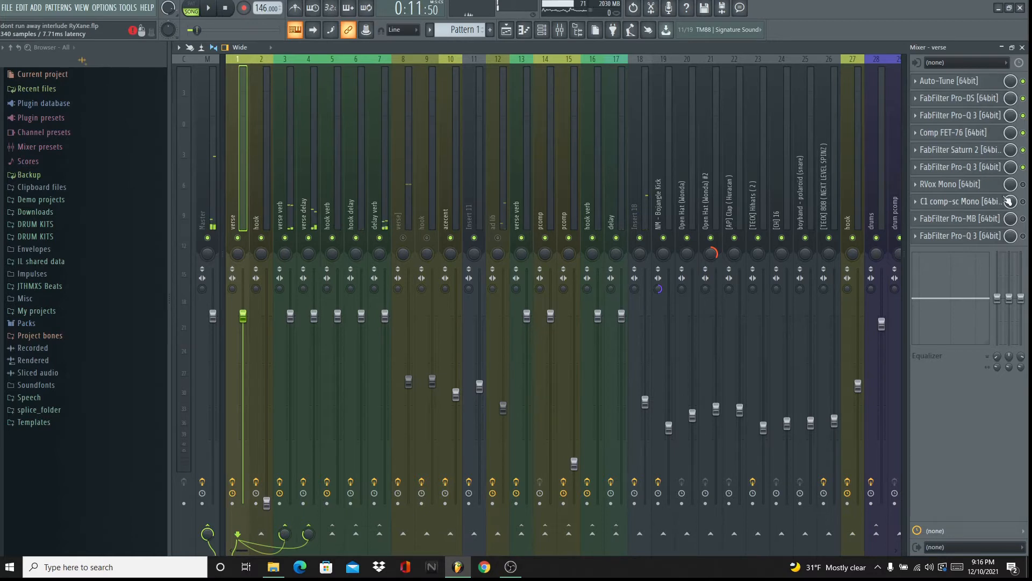
- Enable RVox Mono and C1 comp-sc Mono on the verse track, review their settings, and listen to the section
left_click(957, 184)
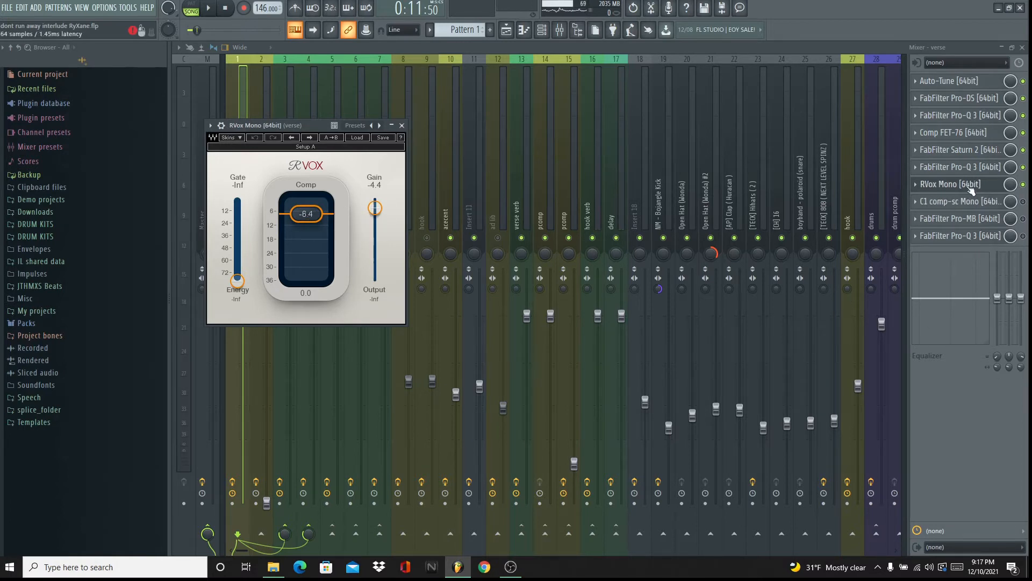
left_click(951, 184)
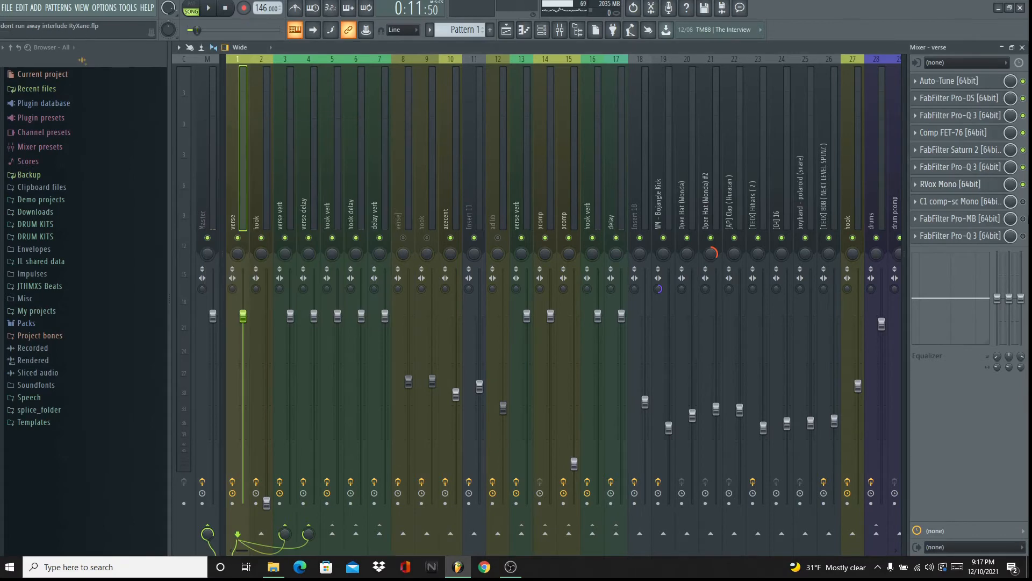
left_click(1002, 204)
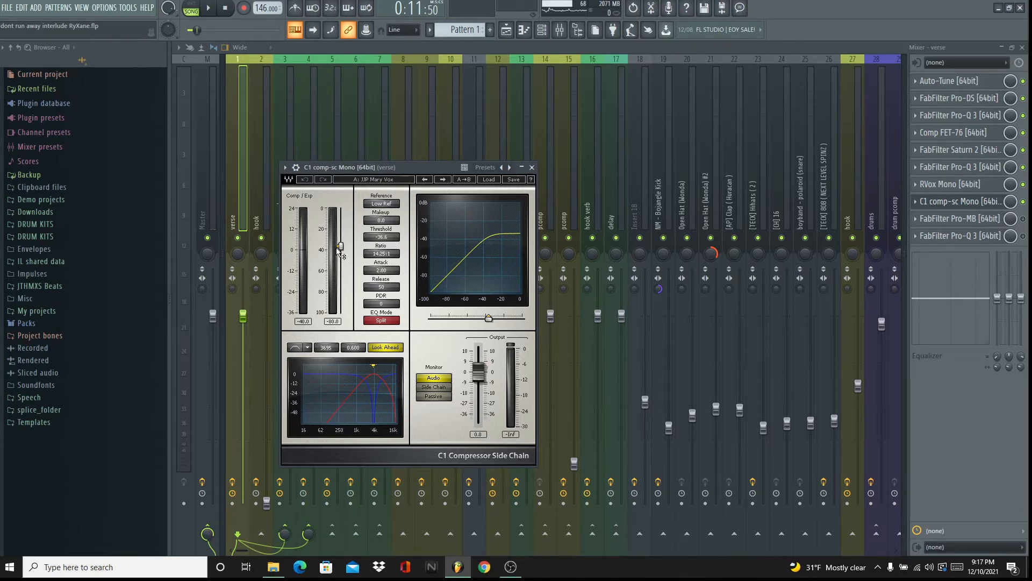
left_click(209, 8)
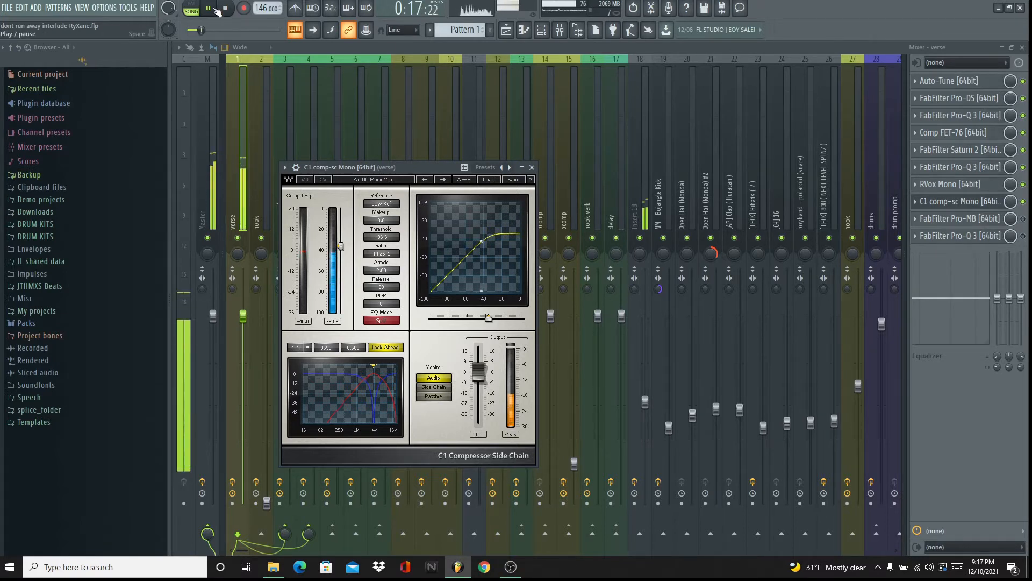
key("space")
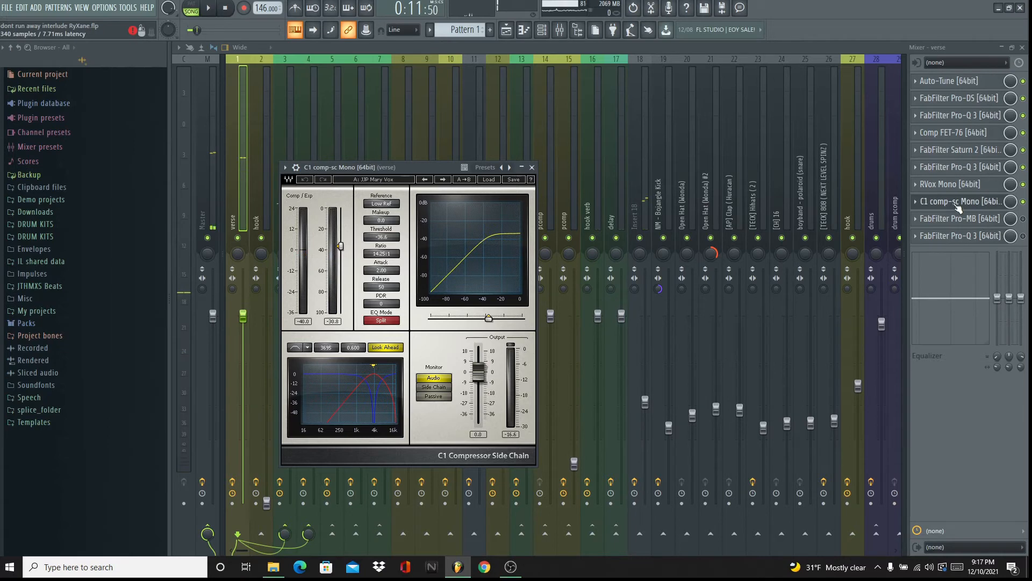
left_click(957, 205)
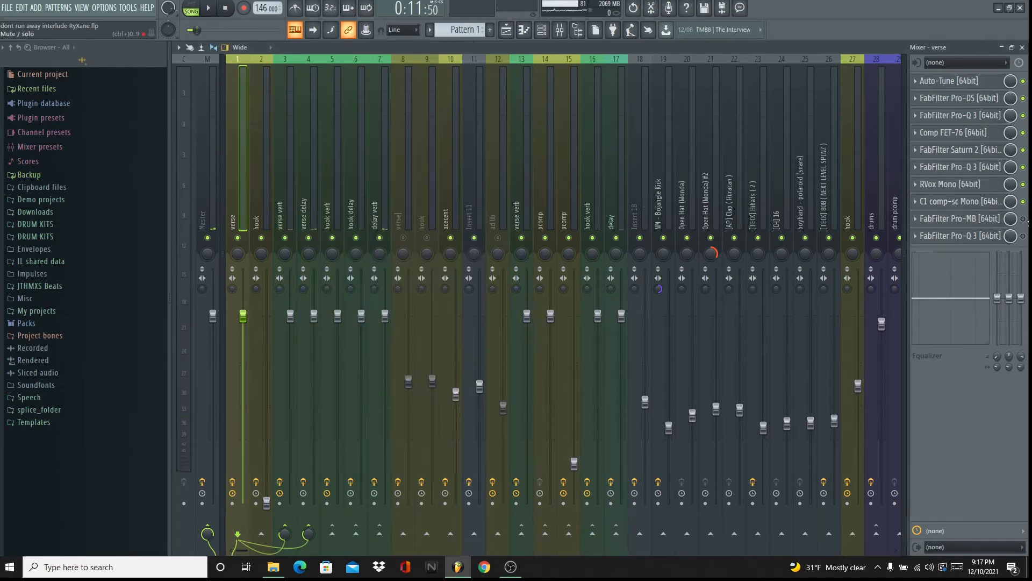
- Enable FabFilter Pro-MB on the verse track, review its low-frequency band, and listen to the section
left_click(985, 219)
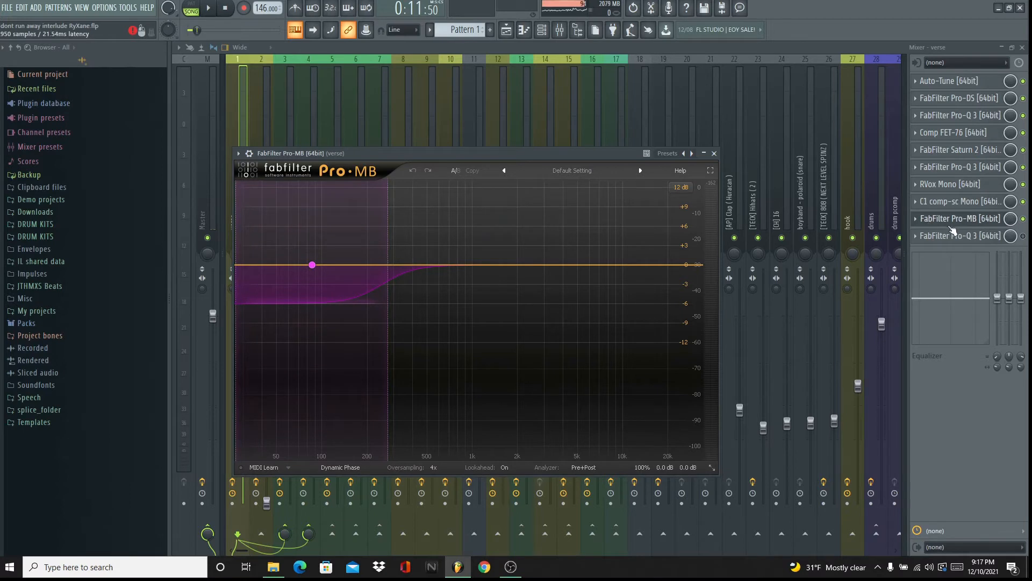
left_click(950, 224)
left_click(209, 8)
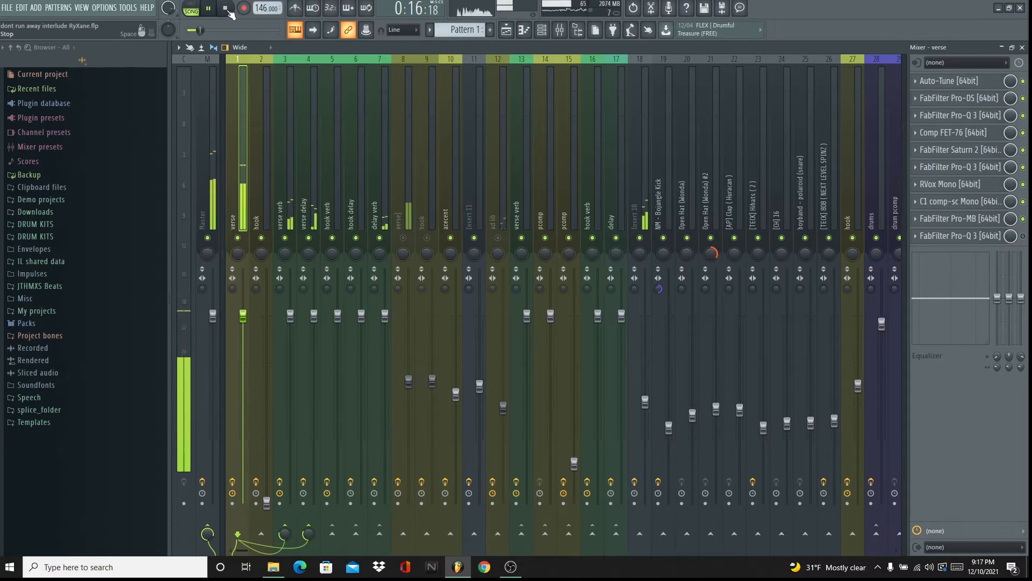
left_click(226, 9)
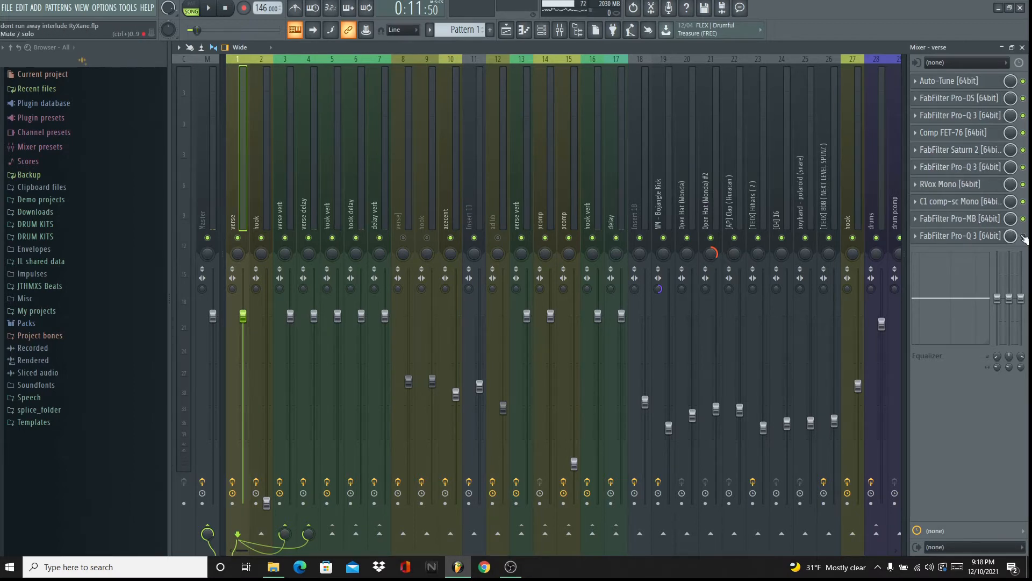
- Enable the last FabFilter Pro-Q 3 on the verse track, review its boost and cut, and listen to the section
left_click(991, 240)
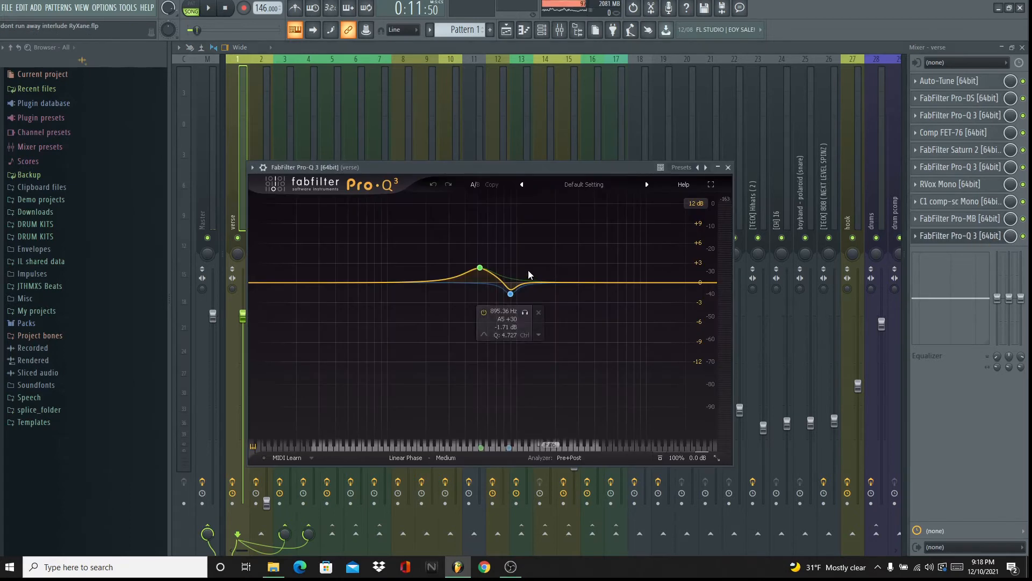
mouse_move(486, 272)
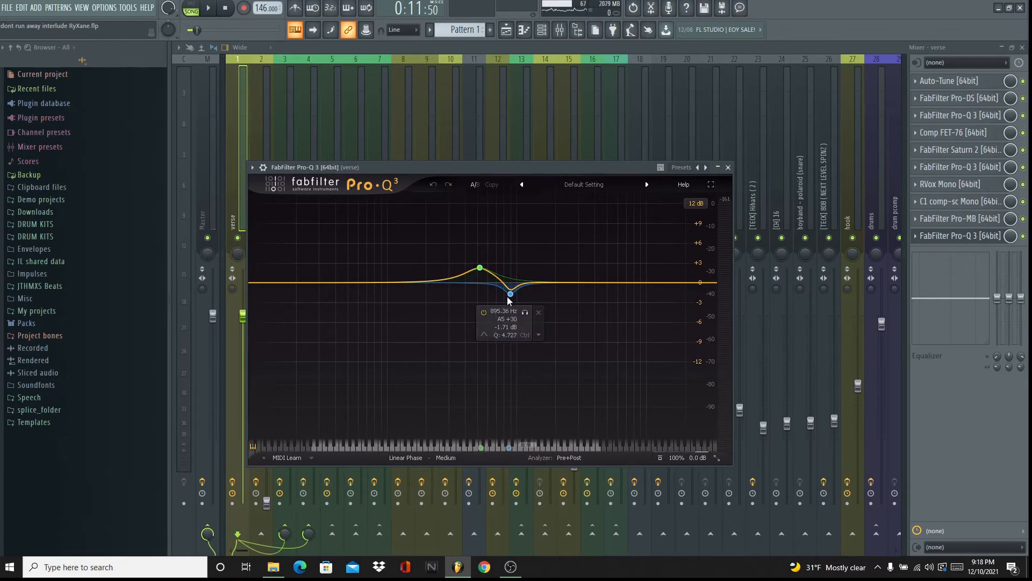
left_click(961, 236)
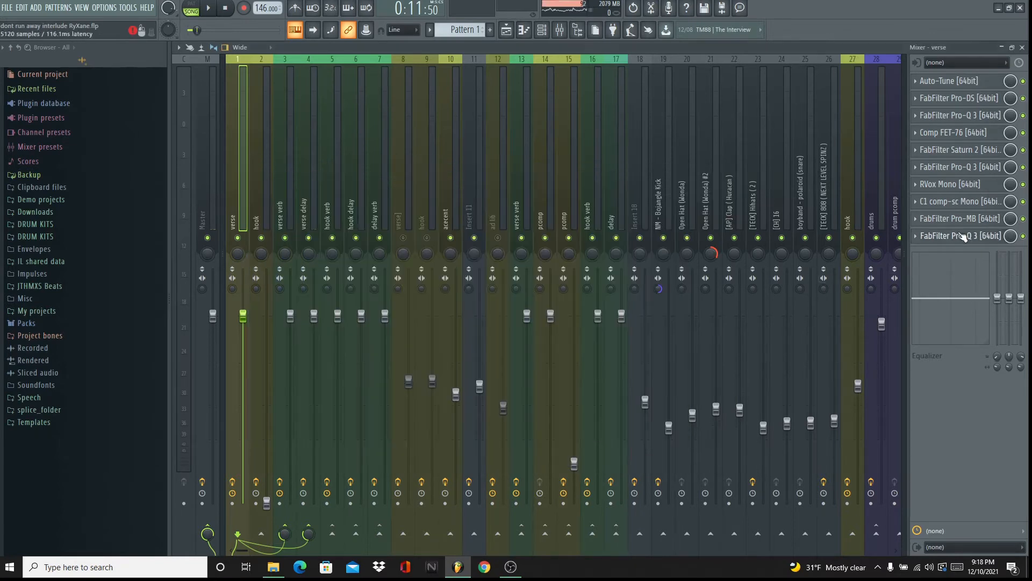
left_click(210, 11)
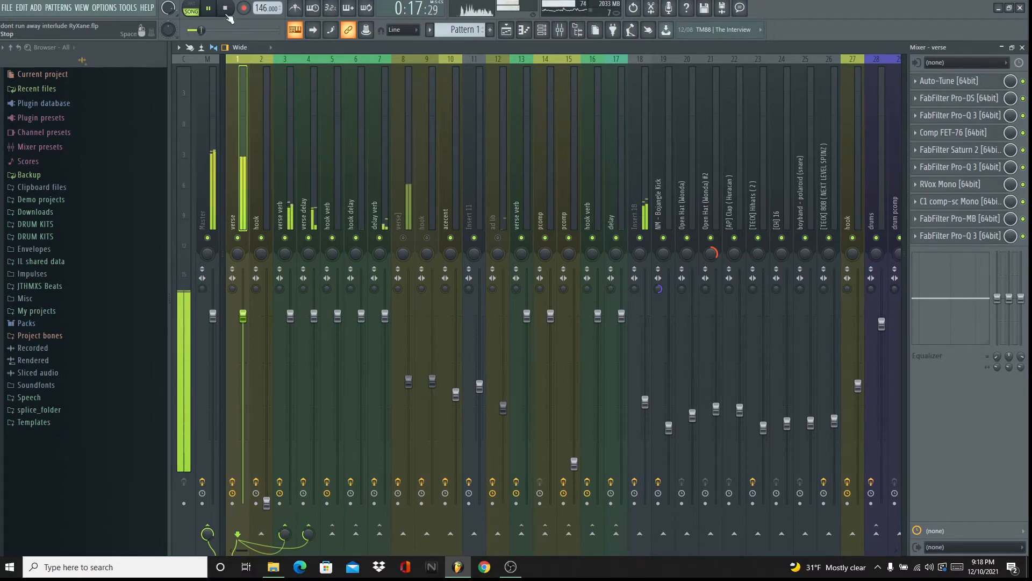
left_click(226, 15)
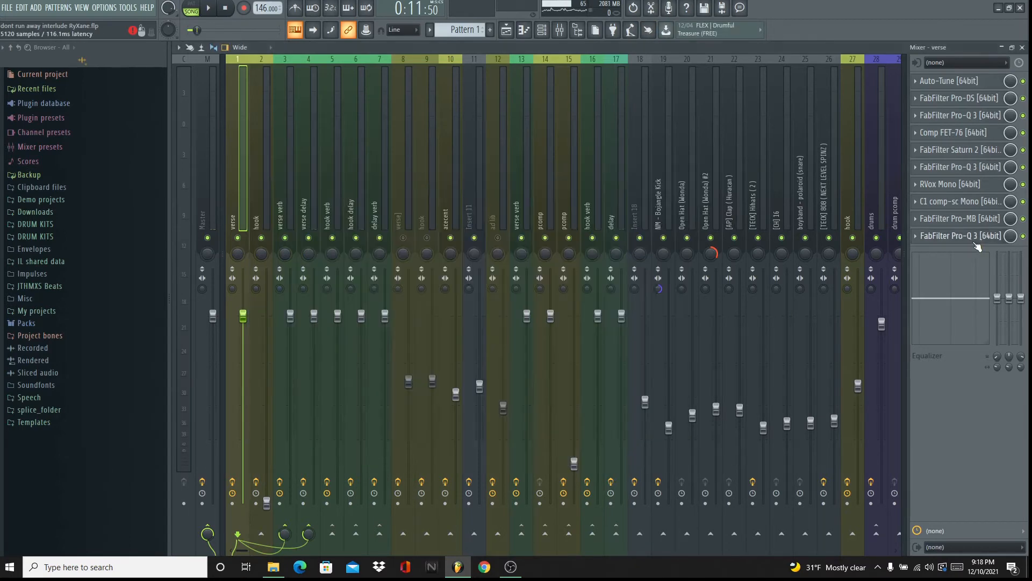
- Lower the verse track's volume to its minimum and disable the effects in its chain
left_click(261, 156)
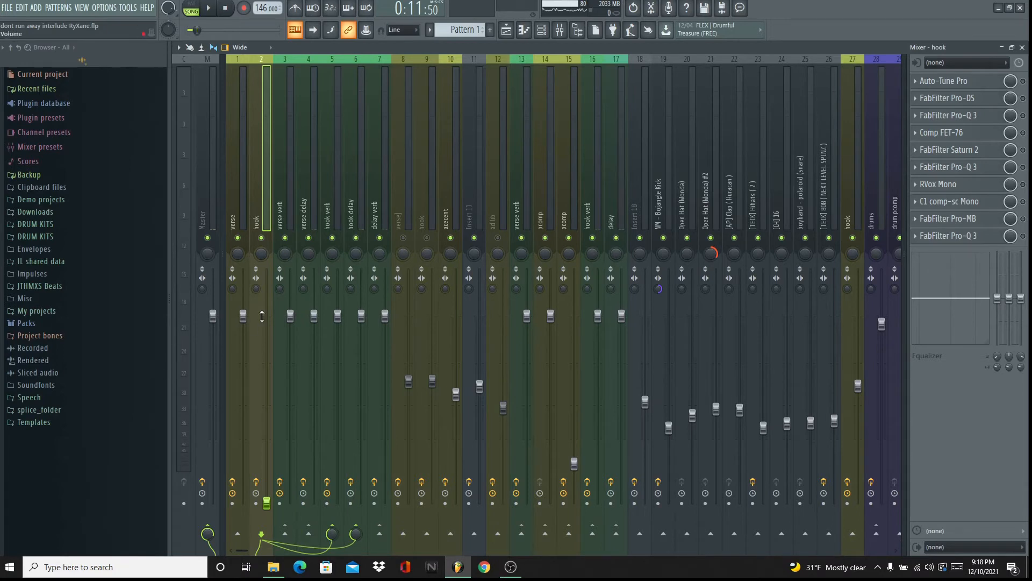
left_click_drag(245, 321, 244, 500)
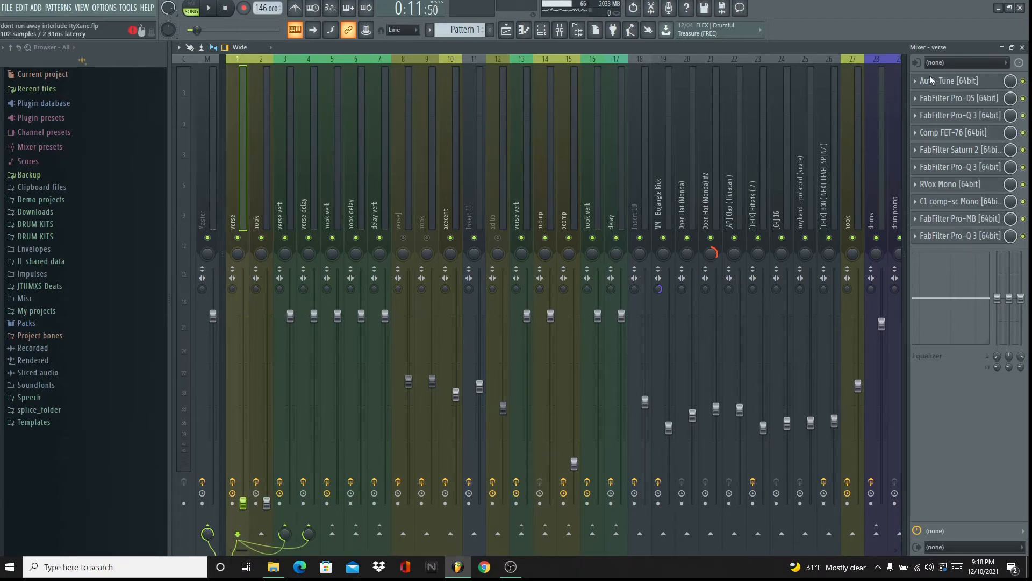
right_click(1023, 85)
left_click(1016, 94)
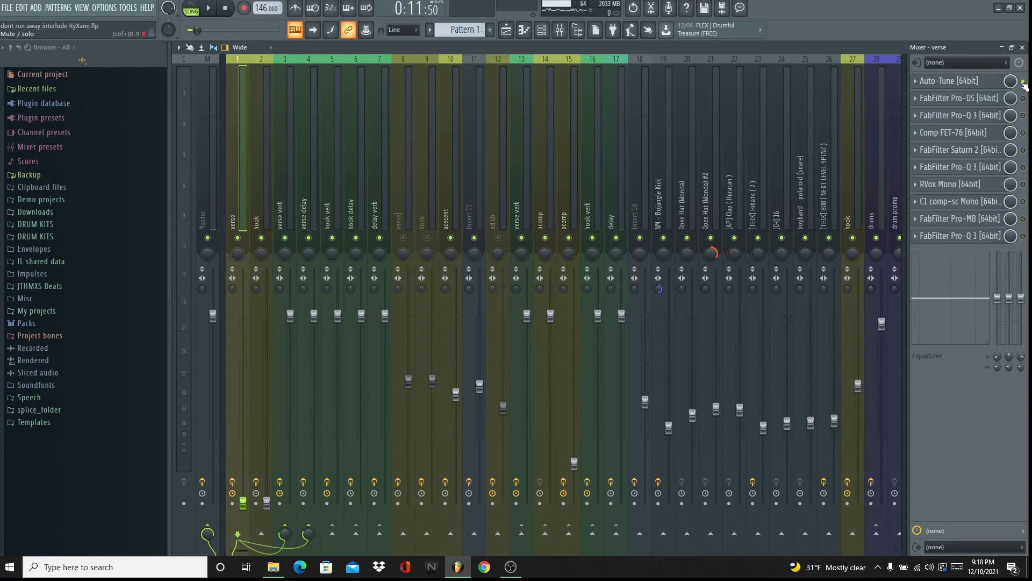
- Unmute the verse] track on insert 8 and enable its effects from FabFilter Pro-Q 3 through L3 UltraMaximizer
left_click(263, 134)
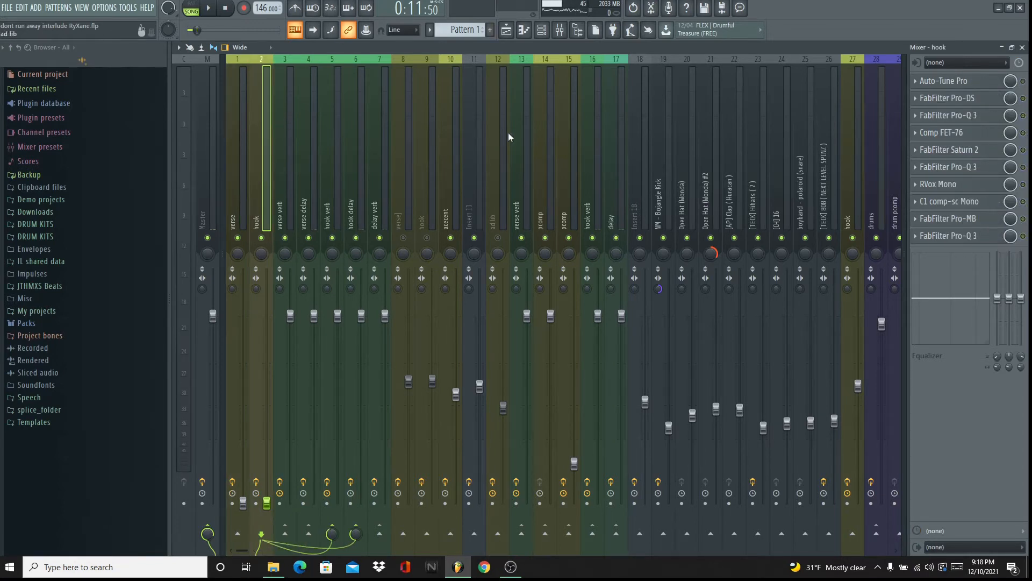
left_click(404, 237)
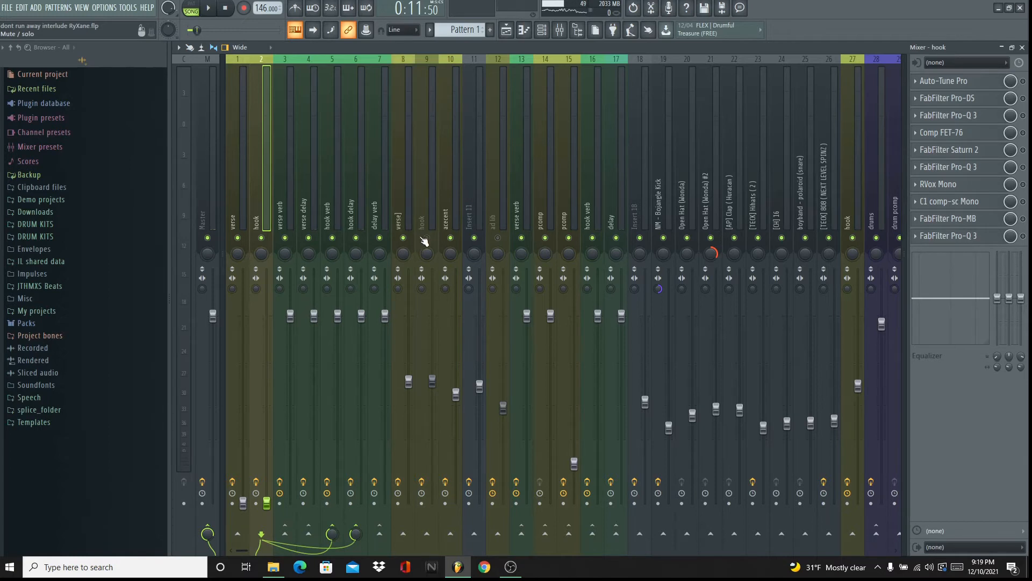
left_click(398, 141)
left_click(1023, 81)
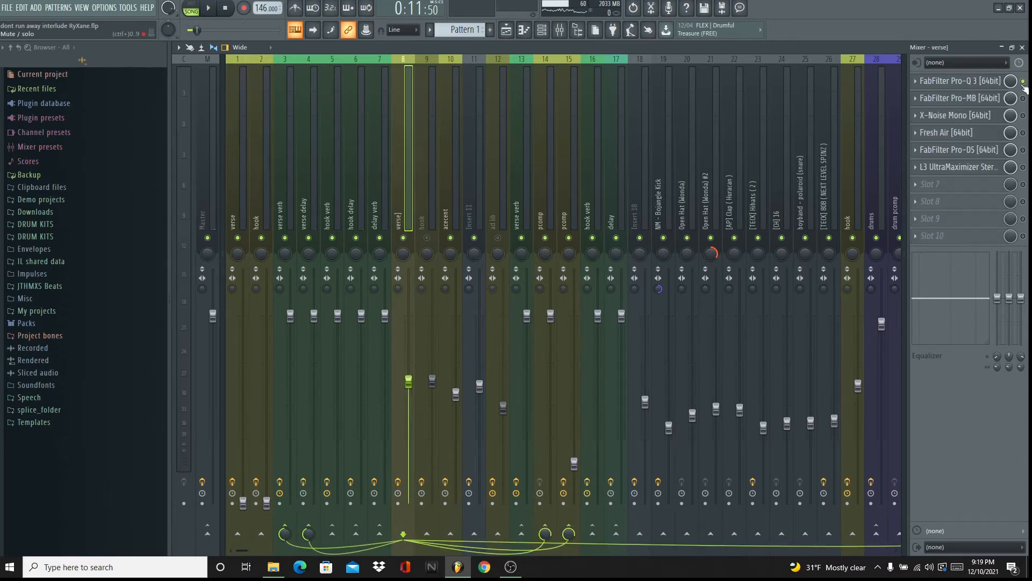
left_click(1024, 98)
left_click(1023, 167)
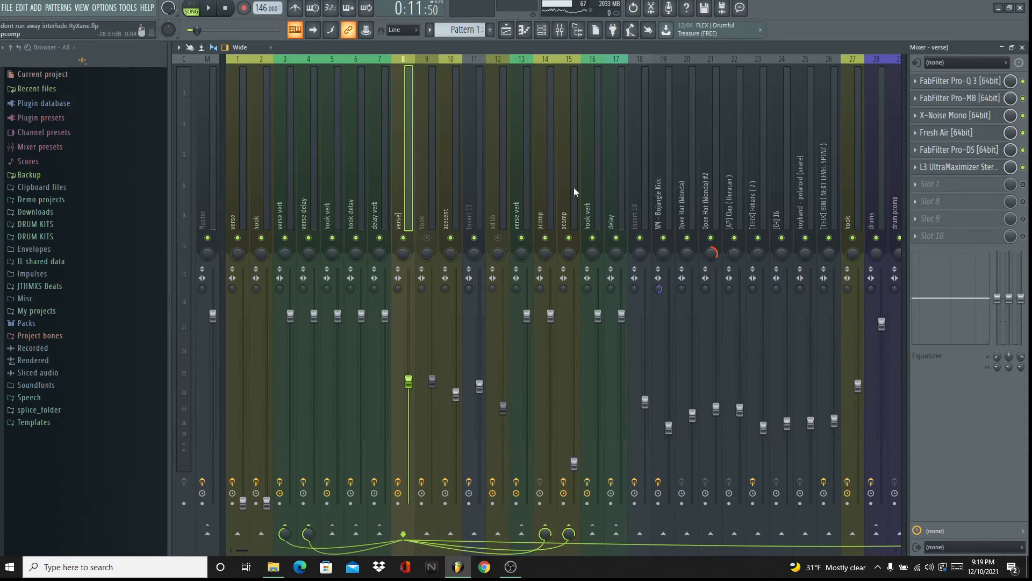
- Compare the routing of the verse] and pcomp tracks, and try sending the verse] track directly to the Master before removing that send
left_click(576, 156)
left_click(407, 100)
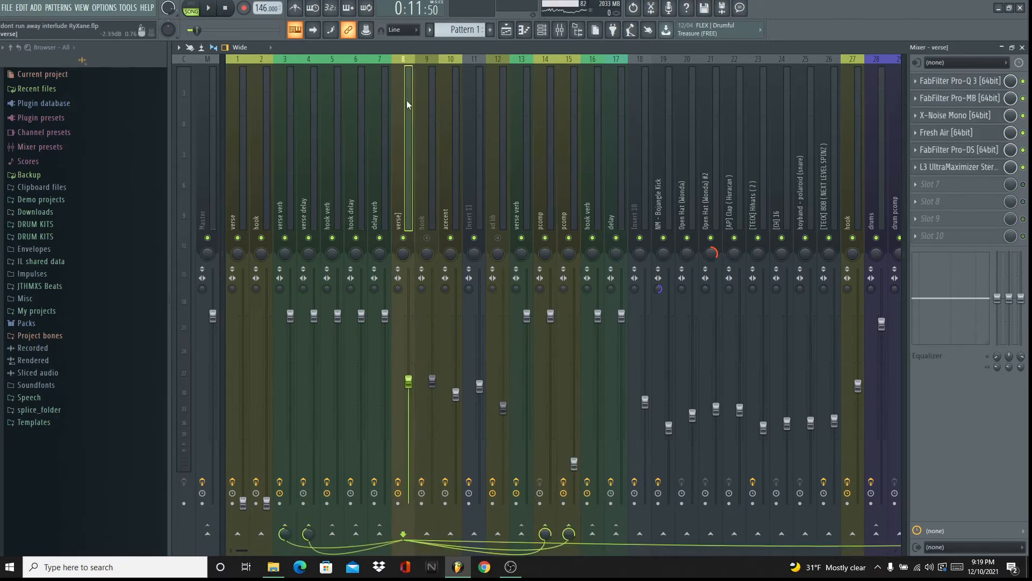
left_click(549, 142)
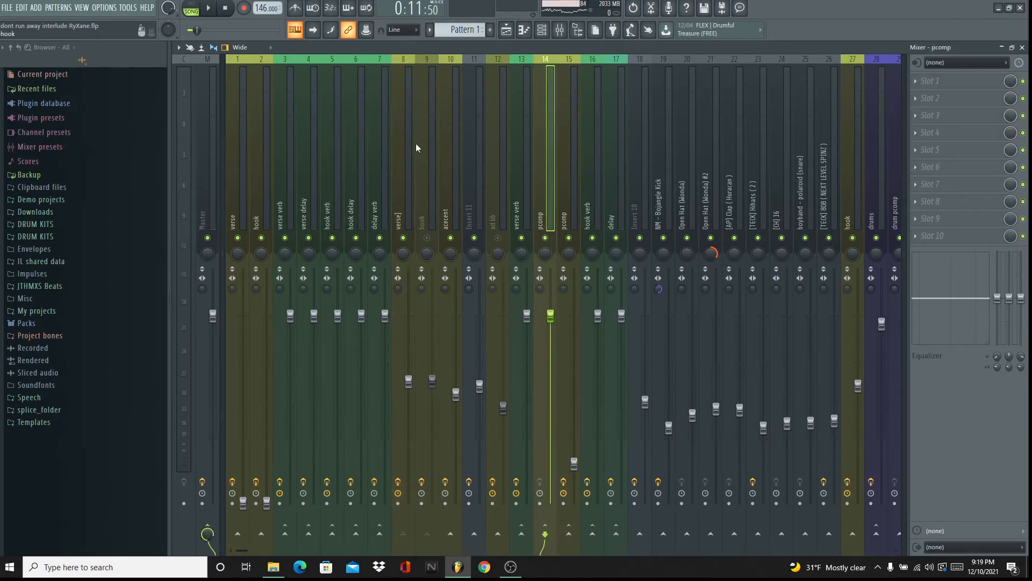
left_click(407, 162)
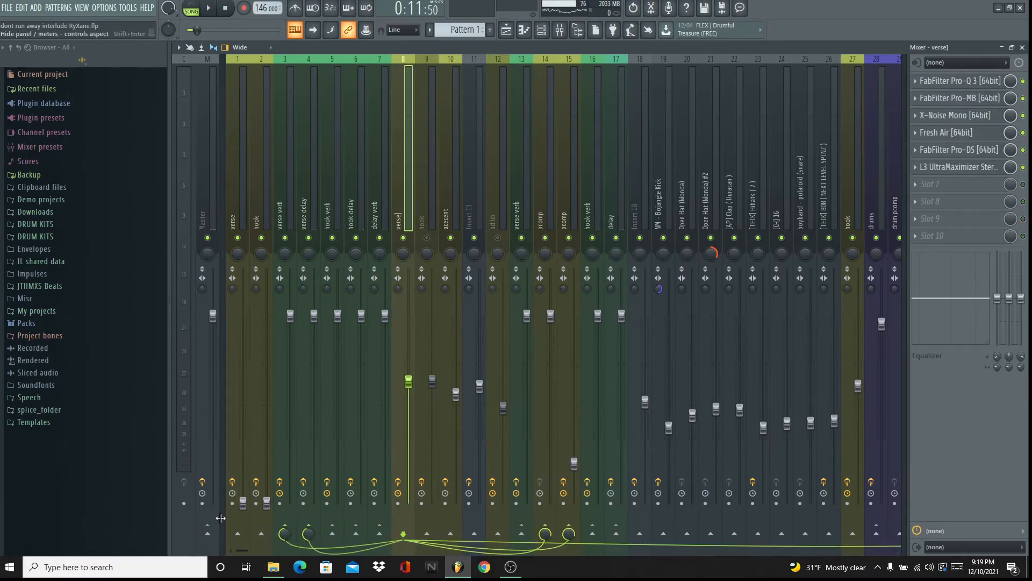
left_click(207, 533)
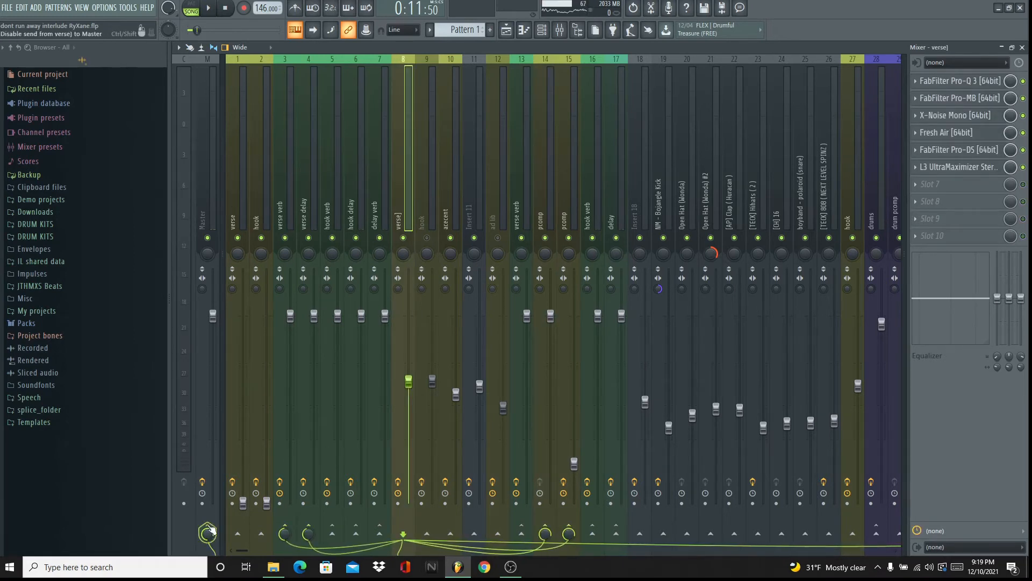
left_click(207, 534)
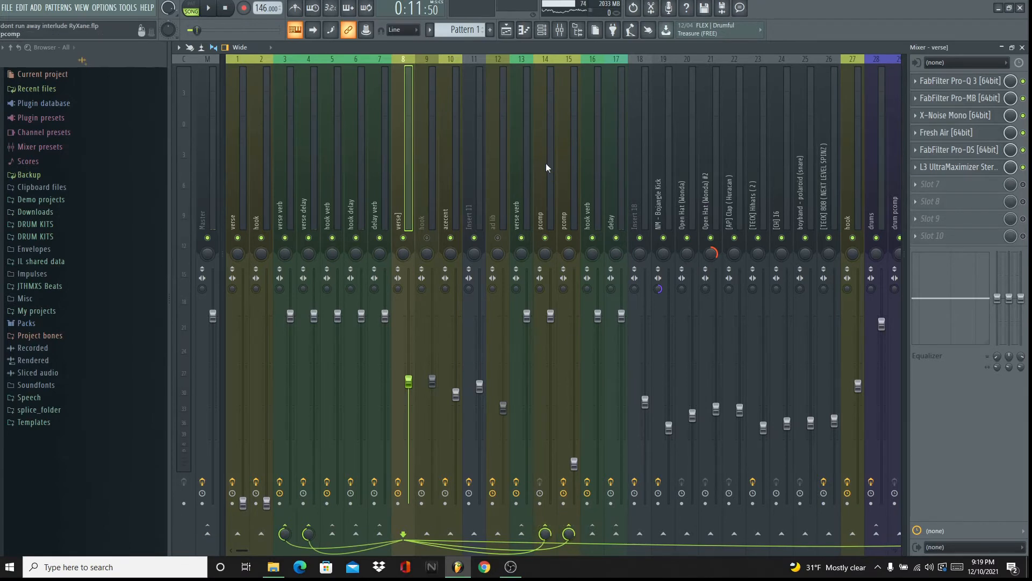
- Review the Comp FET-76 settings on the pcomp track on insert 15, and close the plugin
left_click(575, 162)
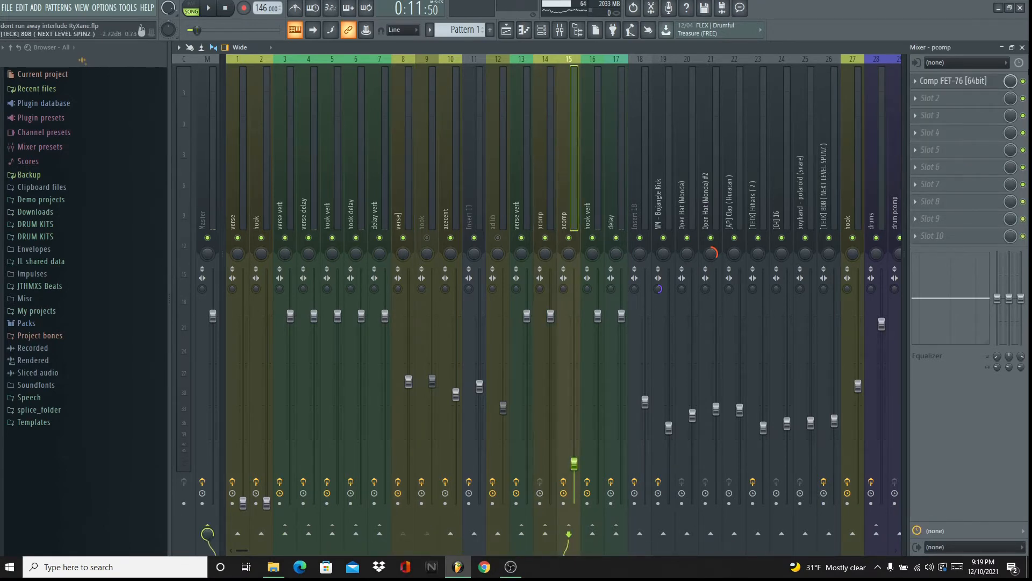
left_click(989, 81)
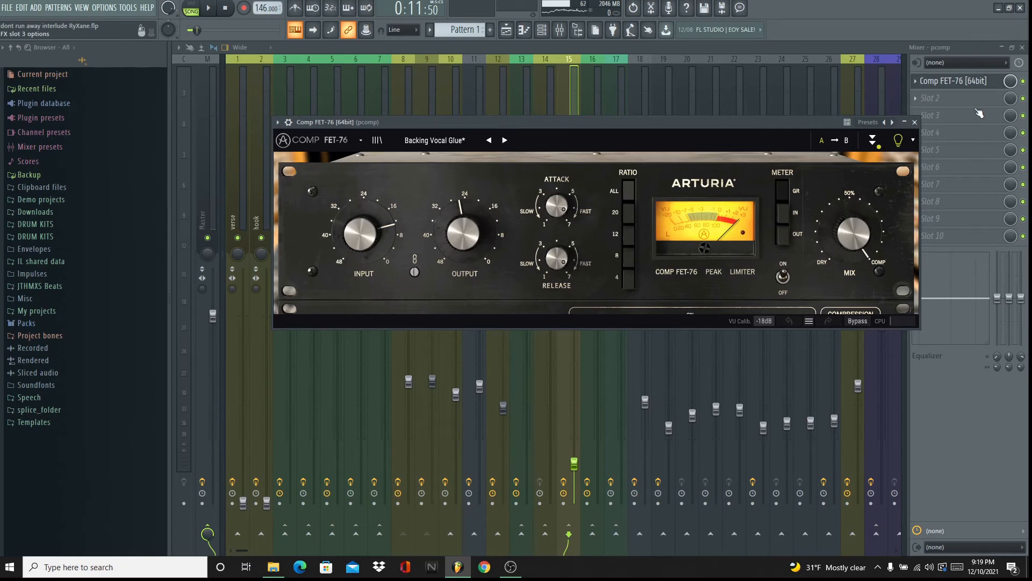
left_click(951, 80)
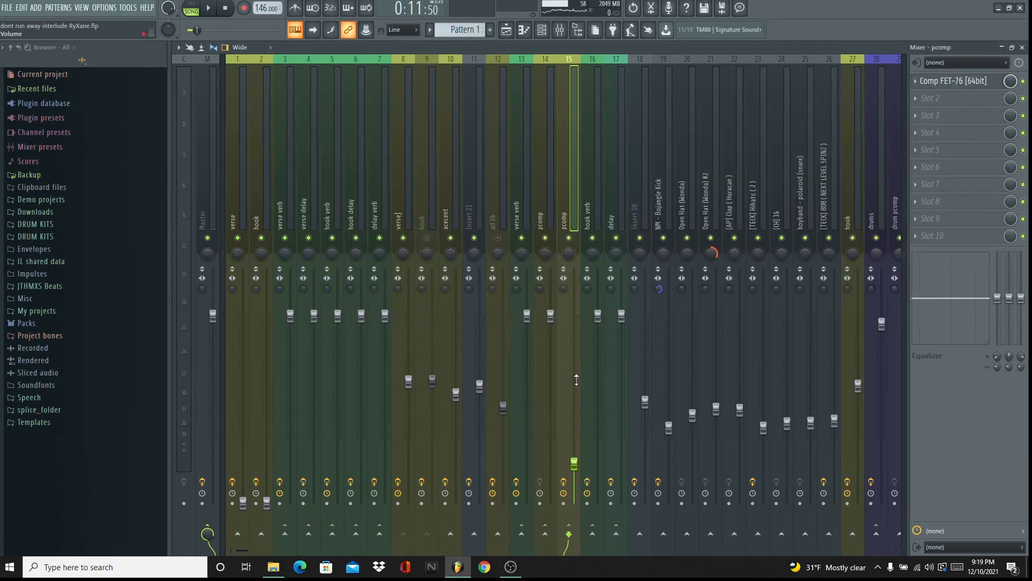
- Disable the effects after FabFilter Pro-Q 3 on the verse] track, and audition the vocal through that EQ alone
left_click(411, 118)
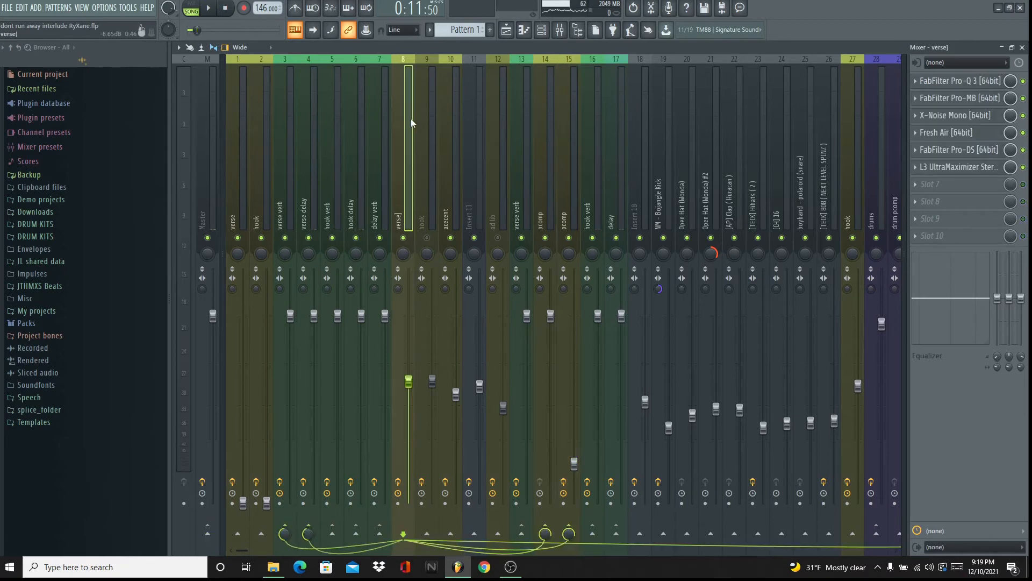
left_click(972, 80)
mouse_move(733, 190)
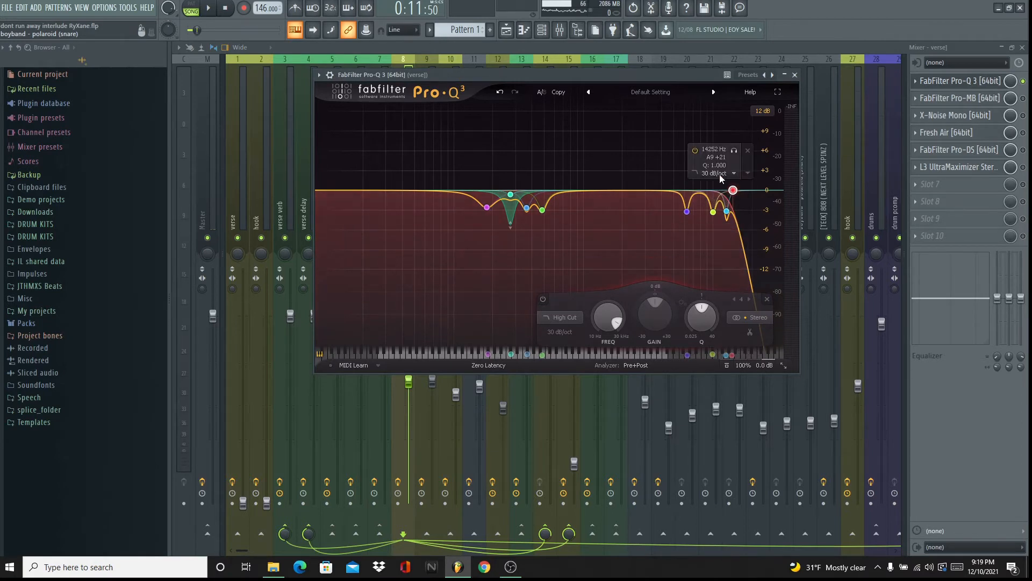
left_click(214, 9)
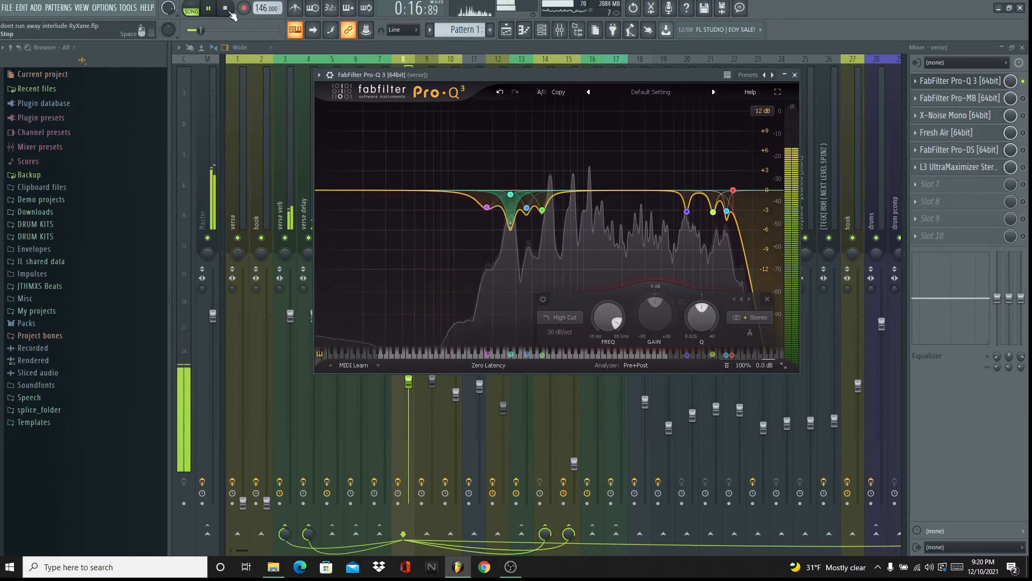
left_click(228, 11)
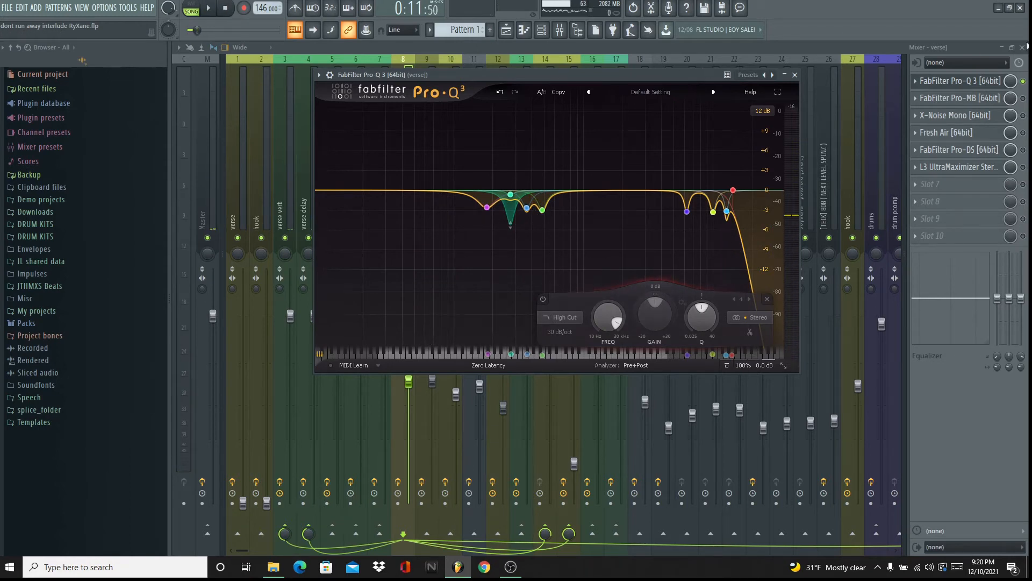
left_click(966, 81)
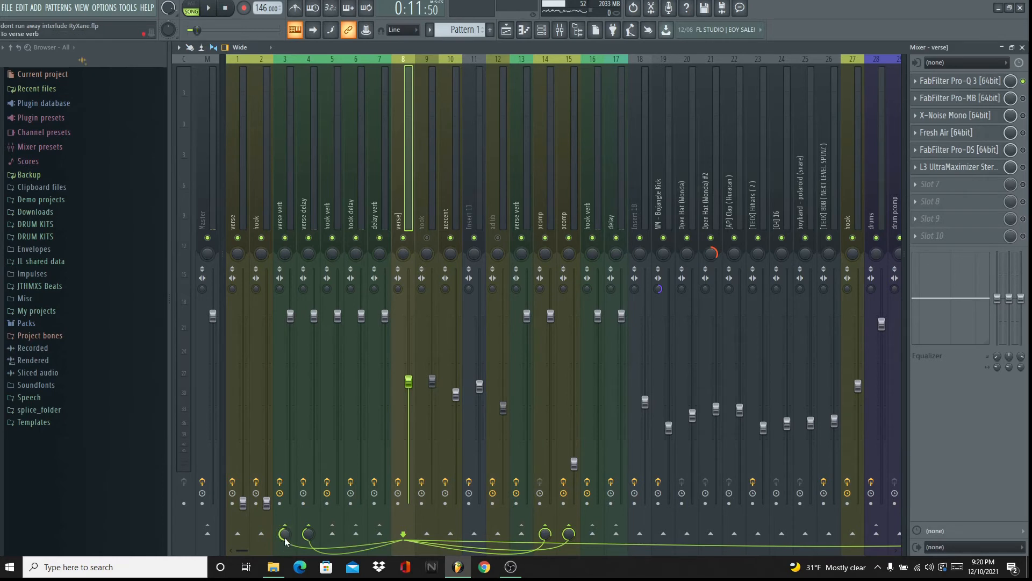
- Review the ValhallaVintageVerb settings on the verse verb track, and close the plugin
left_click(282, 102)
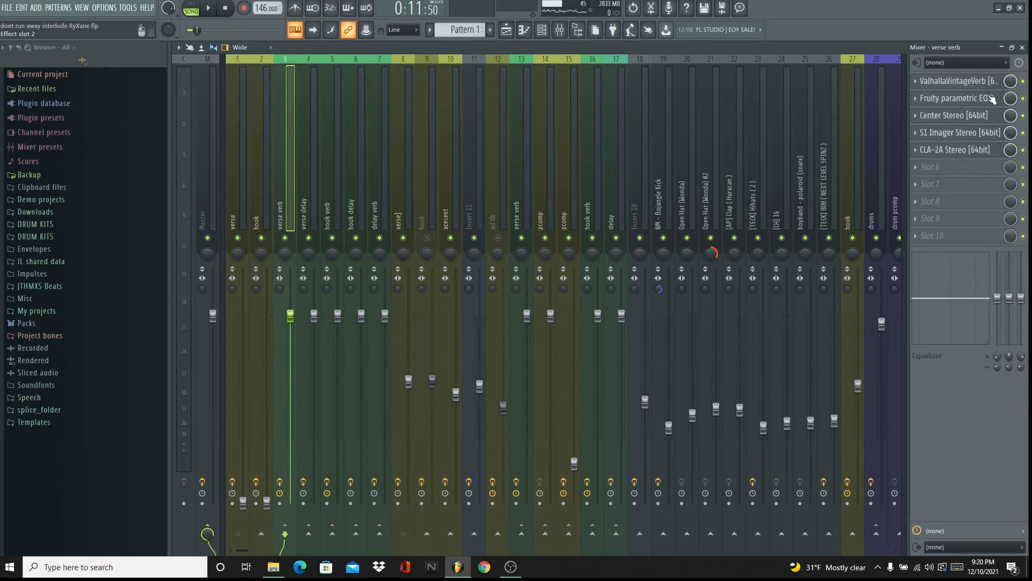
left_click(961, 87)
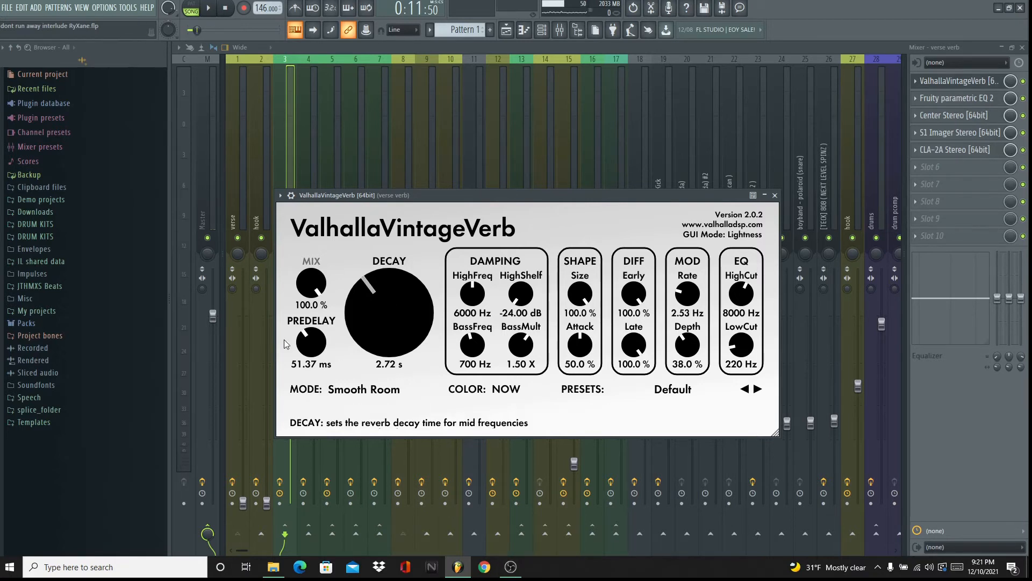
left_click(977, 80)
- Move the low-cut band slightly higher in frequency in Fruity parametric EQ 2 on the verse verb track, and close the EQ
left_click(957, 98)
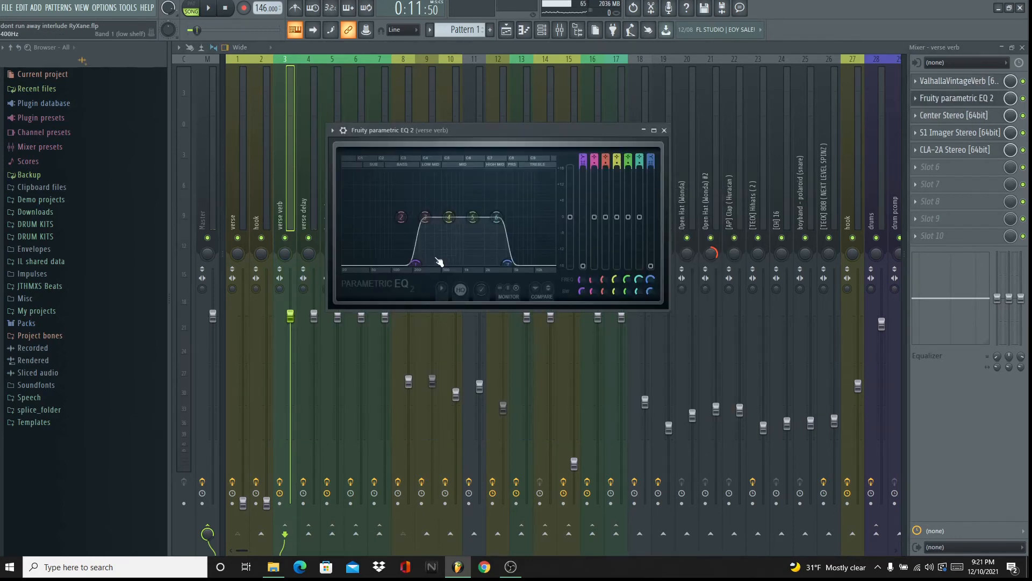
left_click_drag(415, 263, 419, 263)
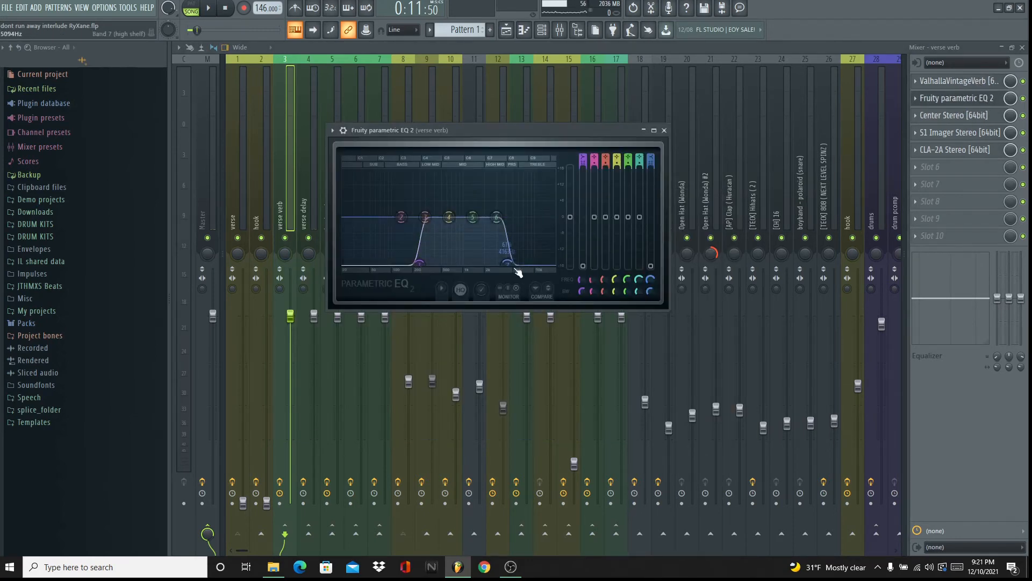
left_click(955, 99)
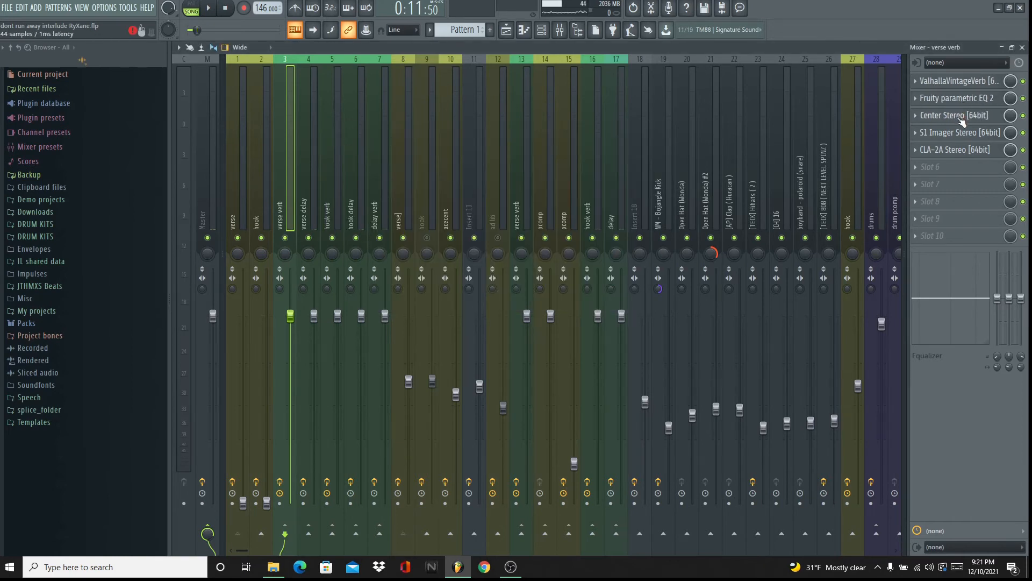
- Review the Center Stereo fader balance and the S1 Imager Stereo width on the verse verb track
left_click(963, 122)
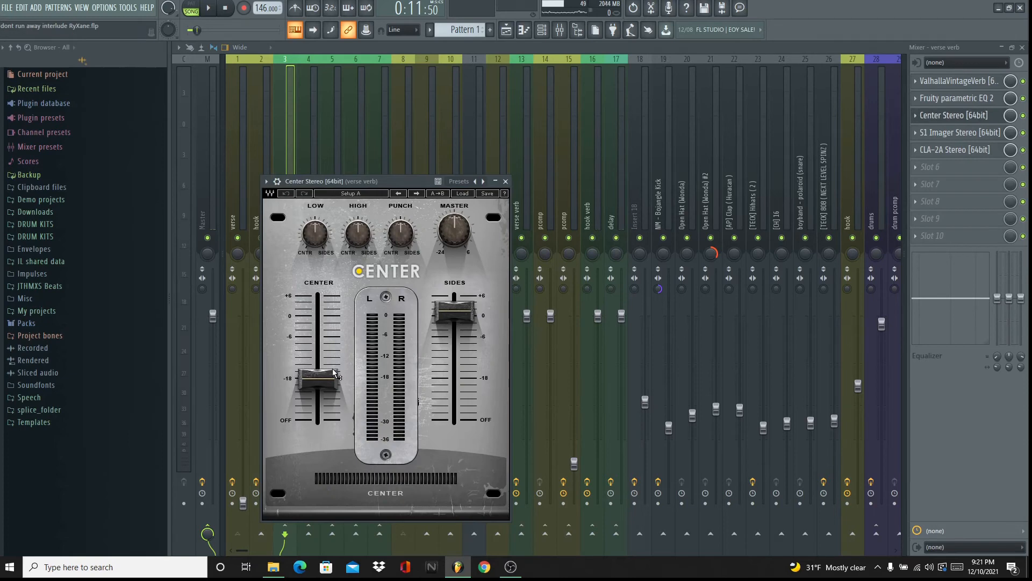
left_click(955, 118)
left_click(955, 134)
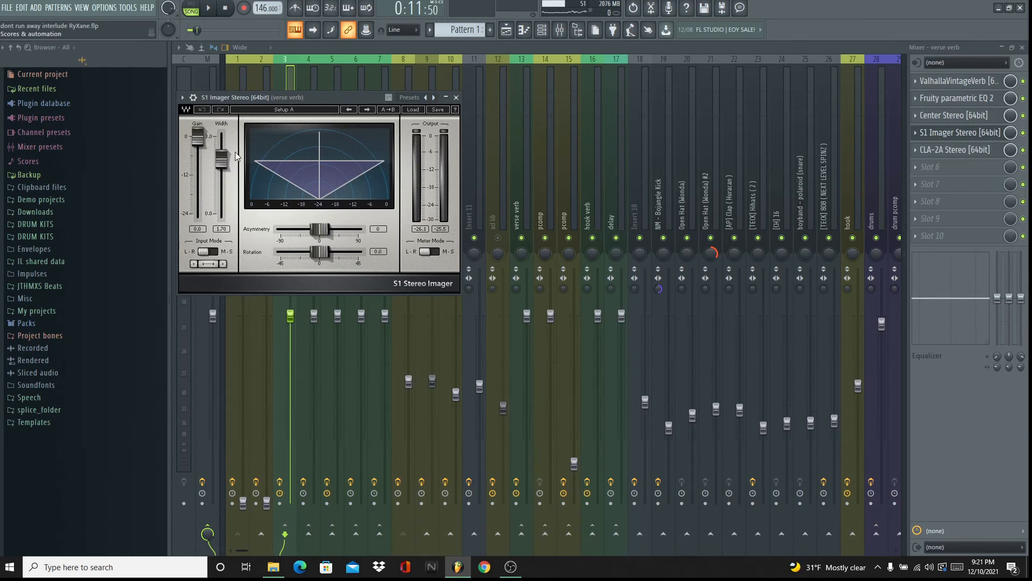
left_click(955, 133)
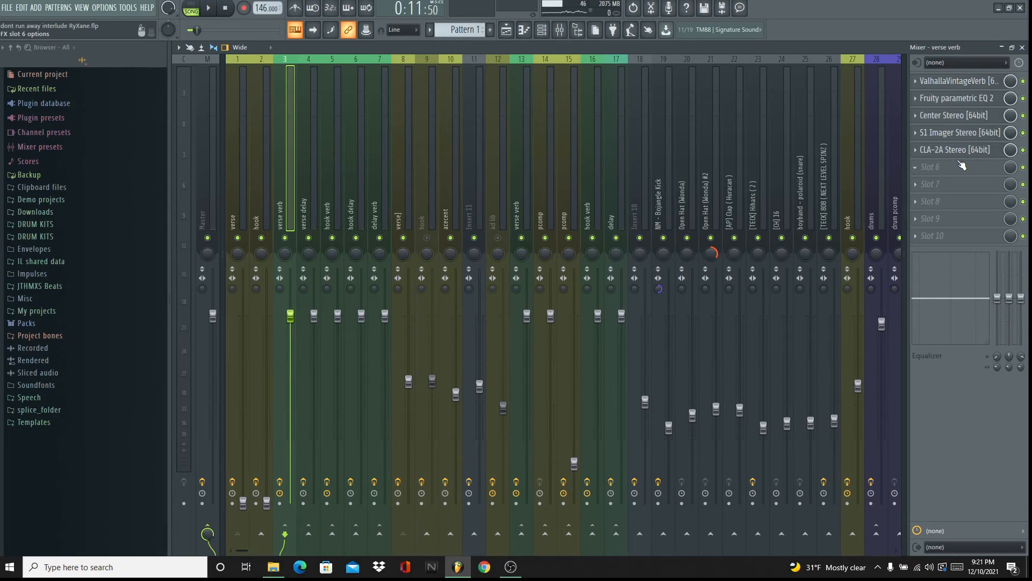
- Review the ValhallaDelay settings on the verse delay track and the ValhallaVintageVerb settings on the delay verb track
left_click(305, 109)
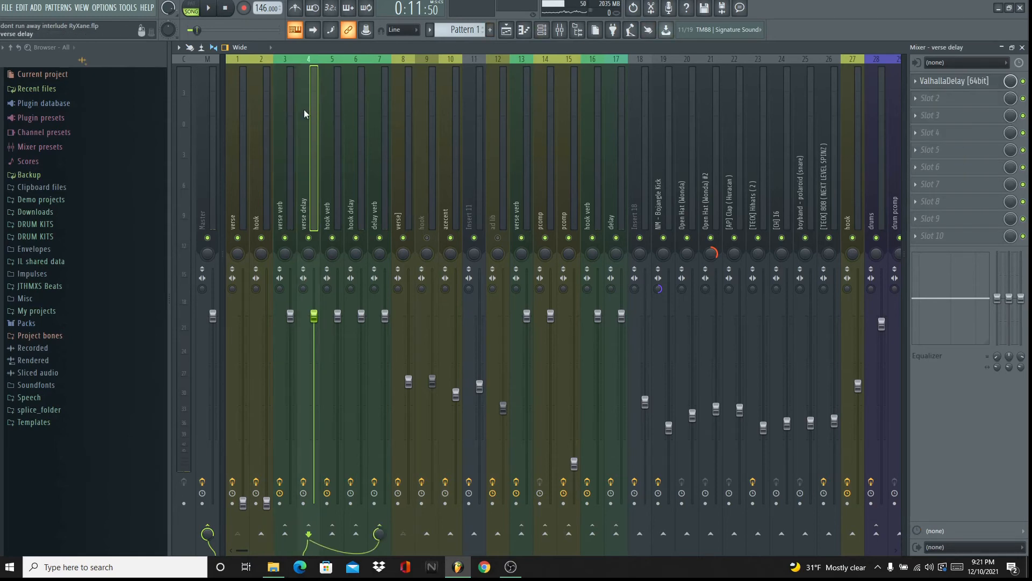
left_click(981, 82)
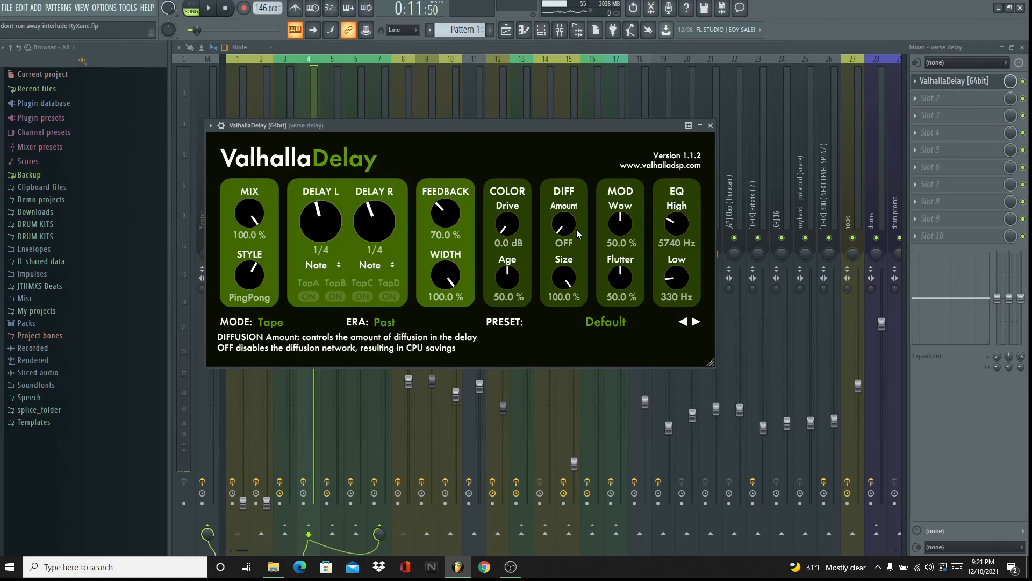
left_click(976, 81)
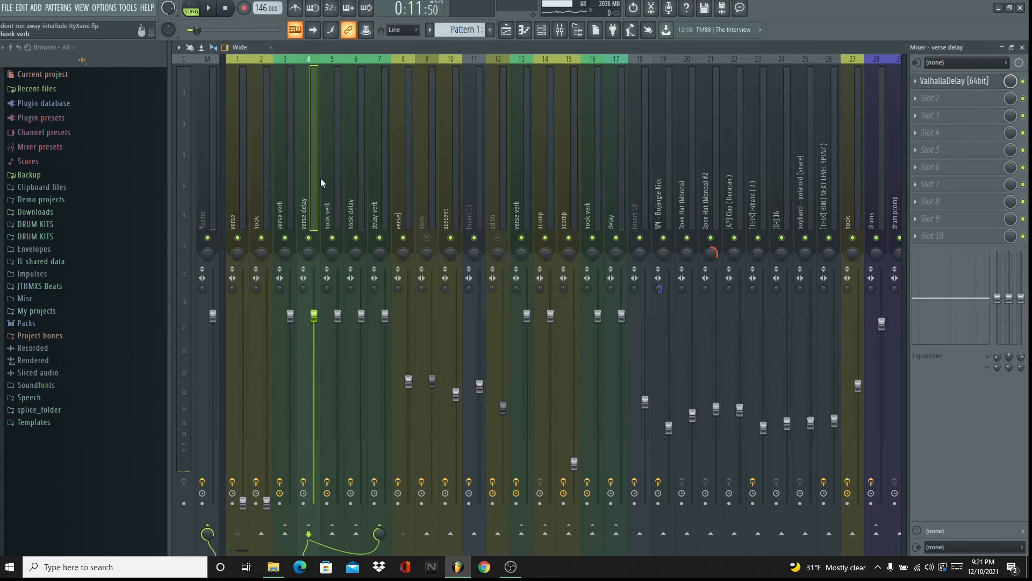
left_click(383, 188)
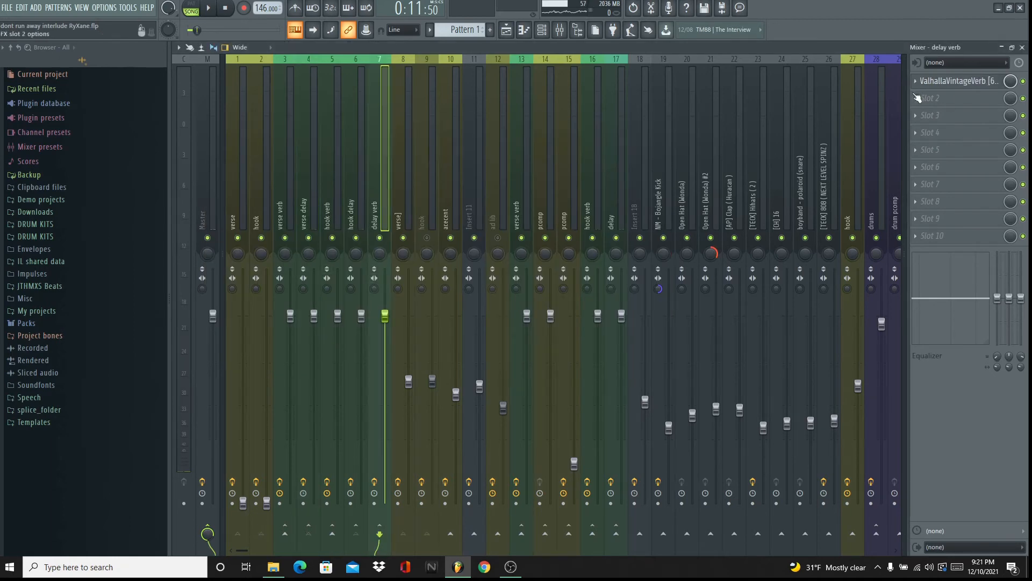
left_click(940, 83)
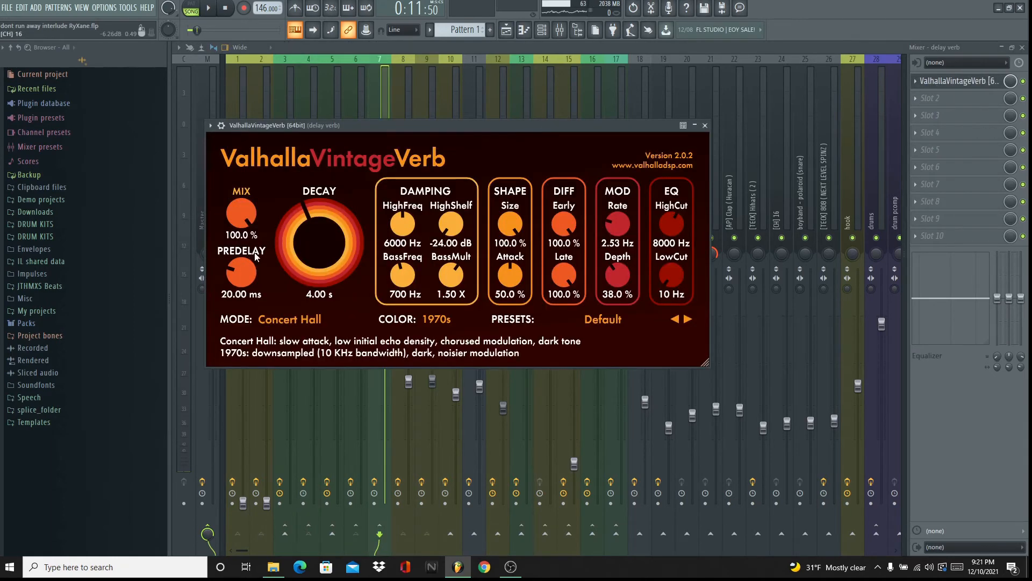
left_click(989, 82)
- Follow the verse] track's send to the slap track on insert 34, and review its EchoBoy settings
left_click(400, 127)
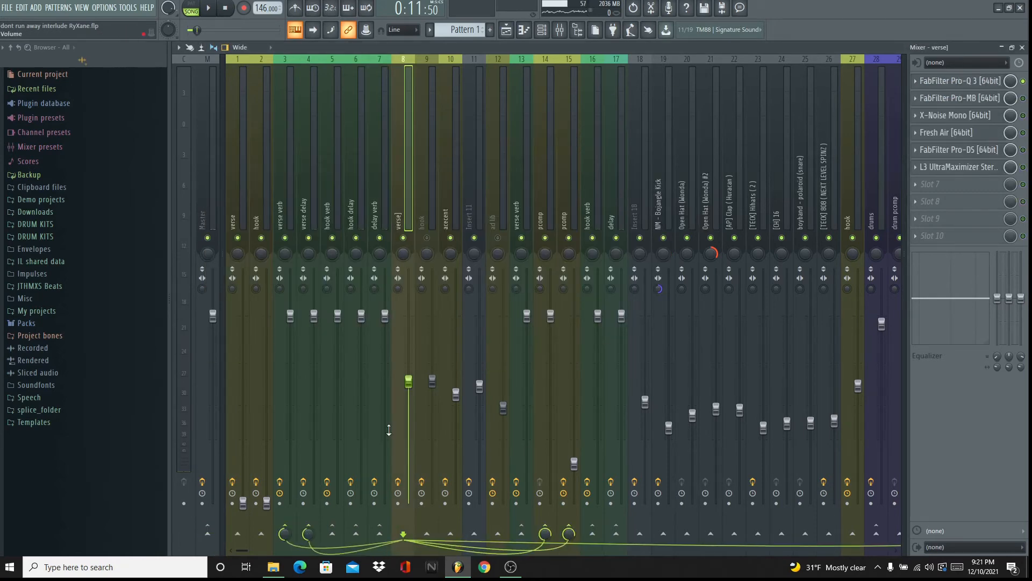
left_click_drag(254, 547, 345, 554)
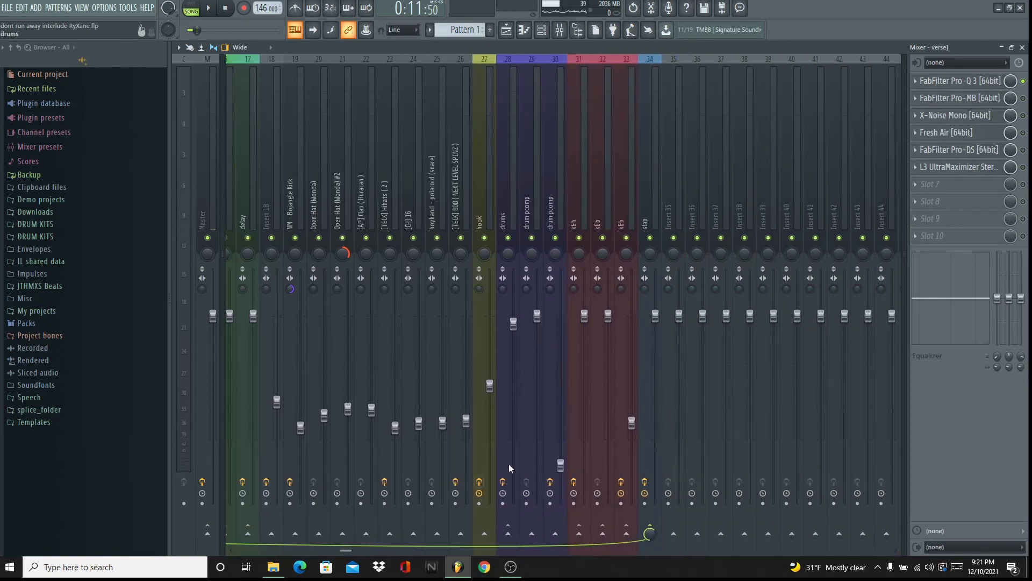
left_click(655, 113)
left_click(938, 81)
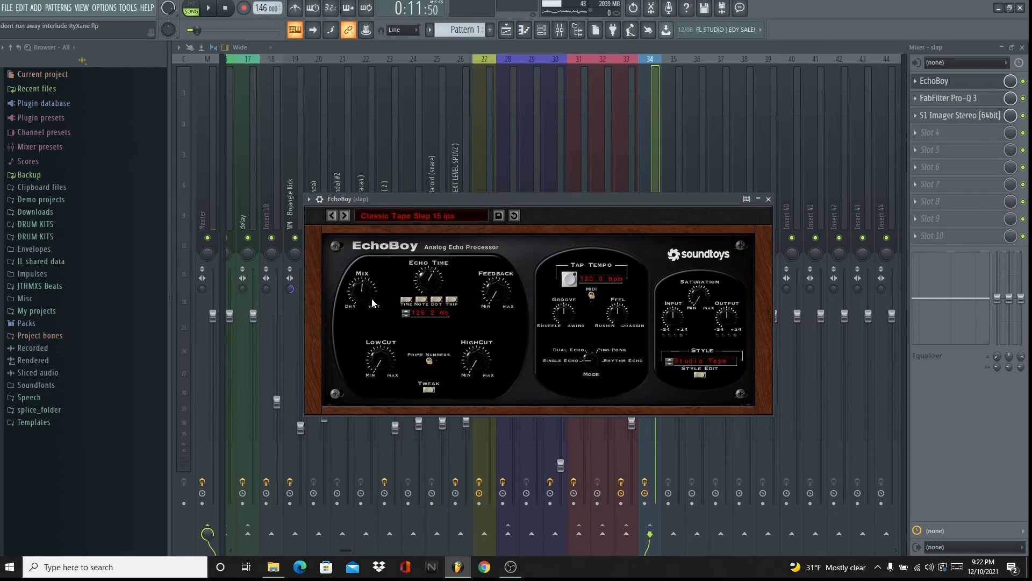
left_click(947, 83)
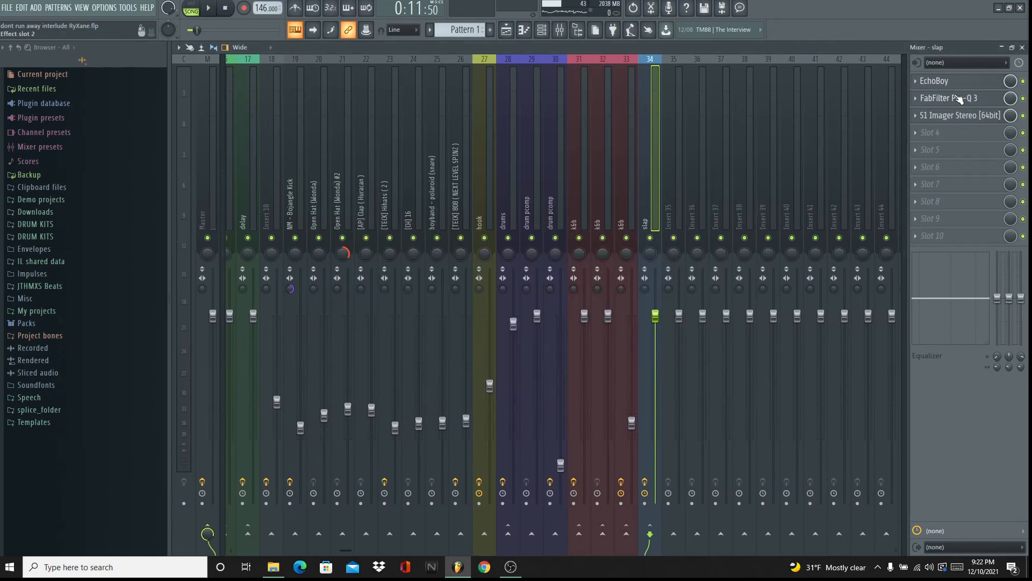
- Review the FabFilter Pro-Q 3 curve and the S1 Imager Stereo width on the slap track
left_click(960, 98)
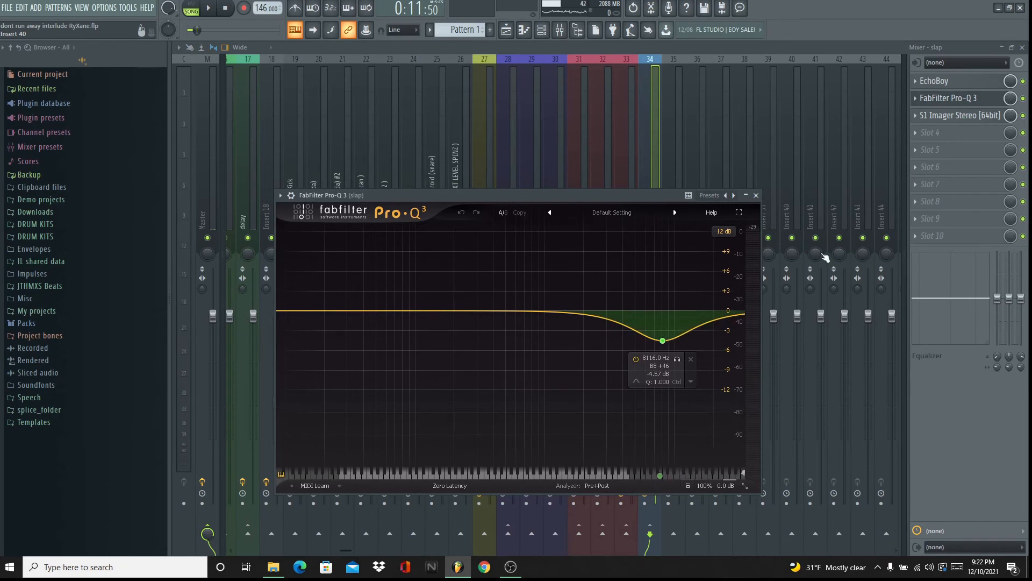
left_click(959, 98)
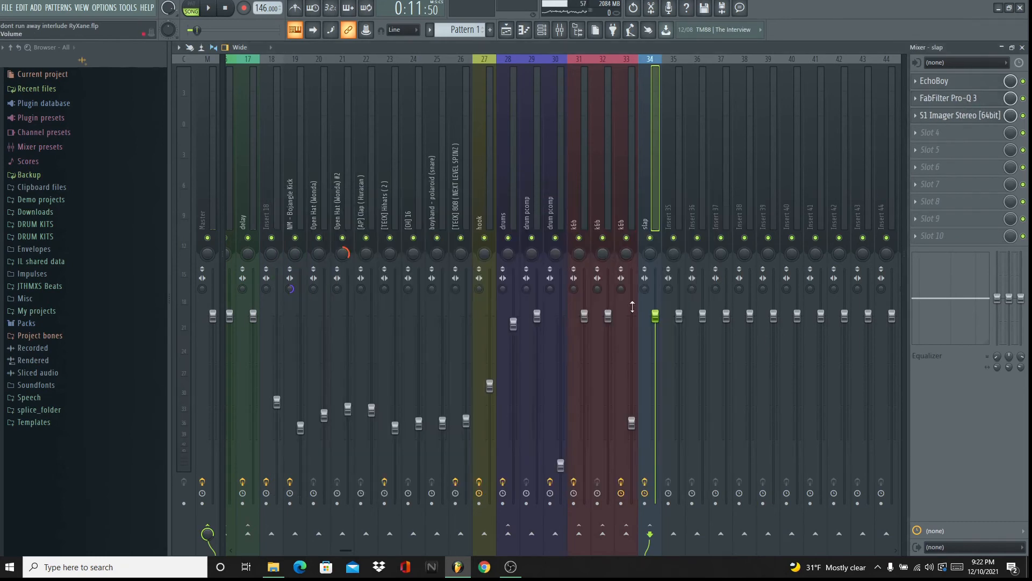
left_click(962, 116)
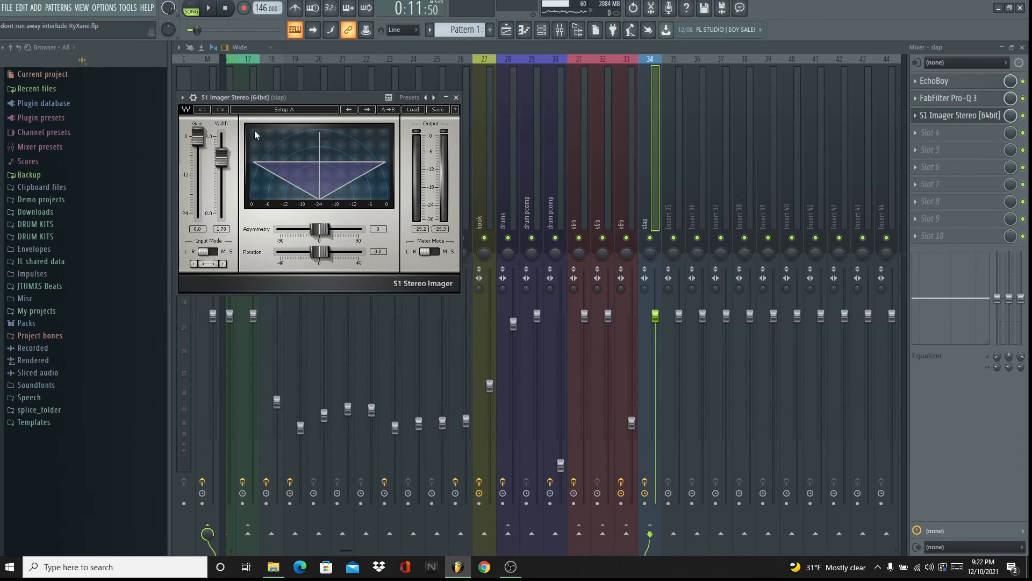
left_click(961, 117)
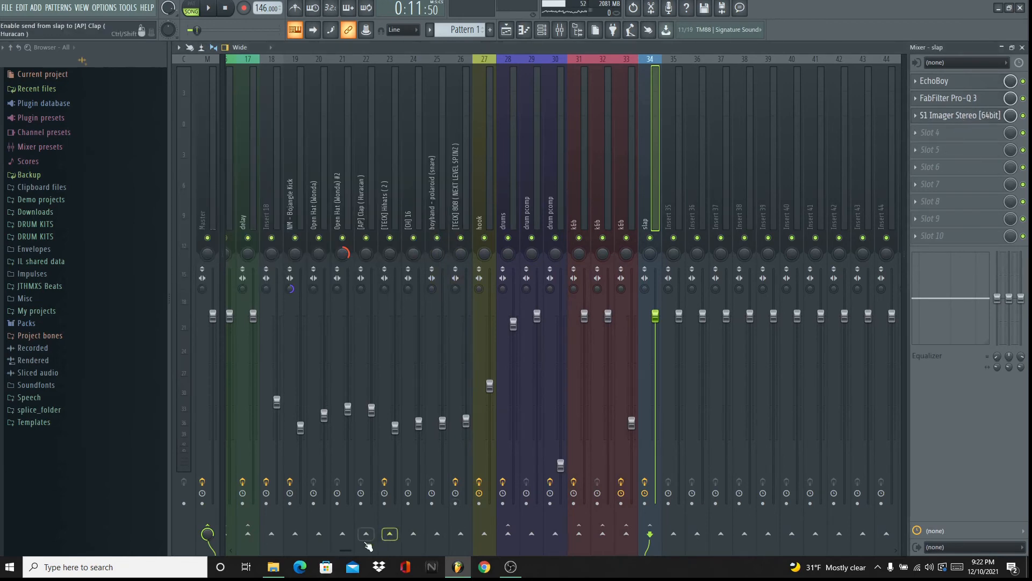
- Return to the verse] track on insert 8, enable FabFilter Pro-MB and open its settings
left_click_drag(348, 550, 248, 550)
left_click(424, 126)
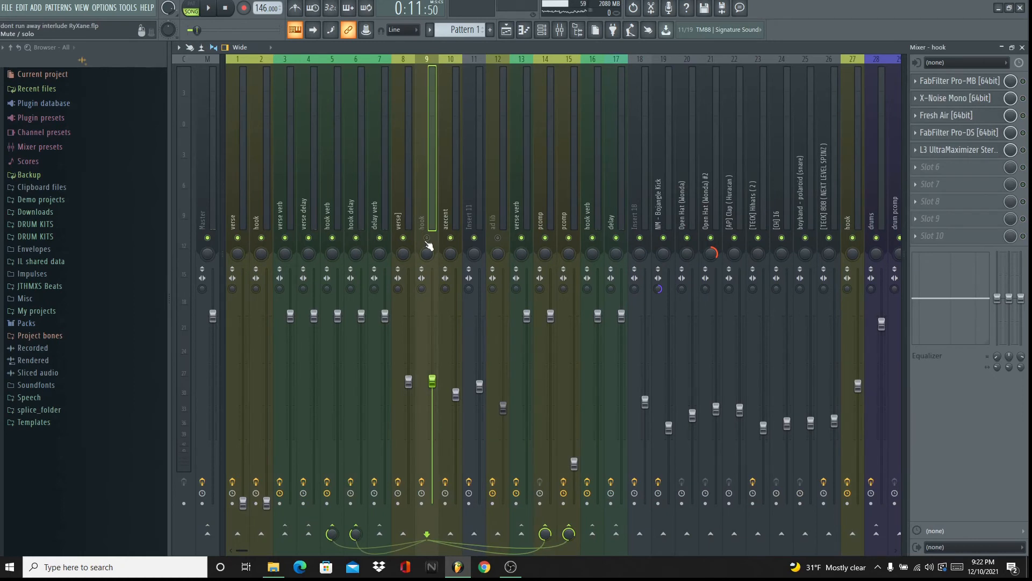
left_click(404, 166)
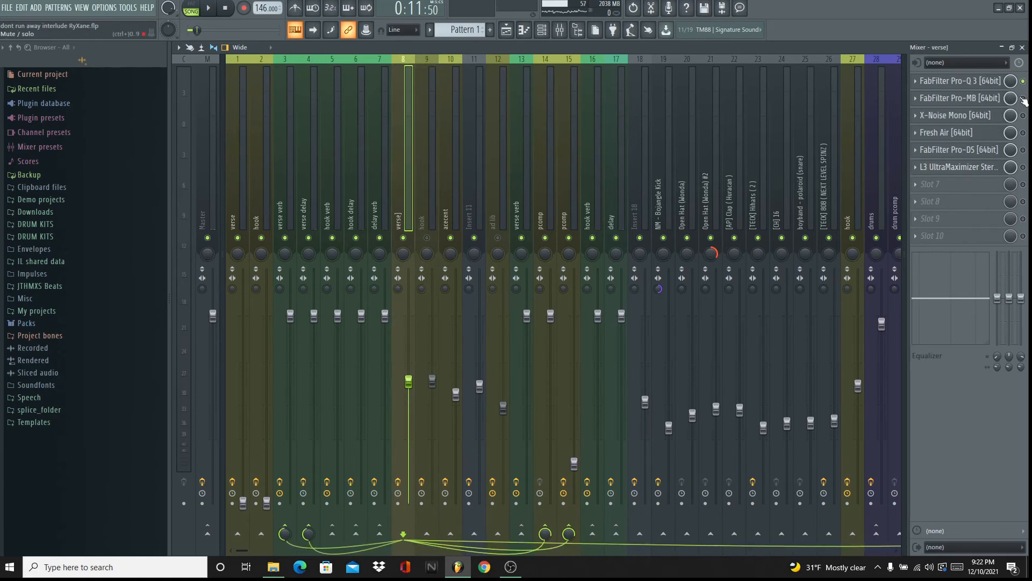
left_click(960, 98)
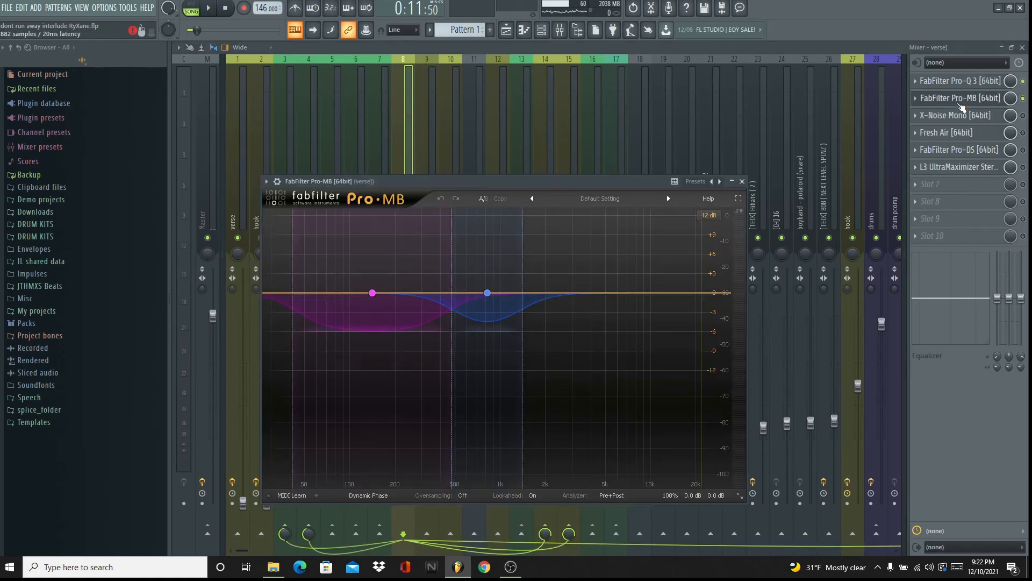
- Audition the verse vocal with FabFilter Pro-MB active and bypassed to compare the effect of the multiband compression
left_click(210, 11)
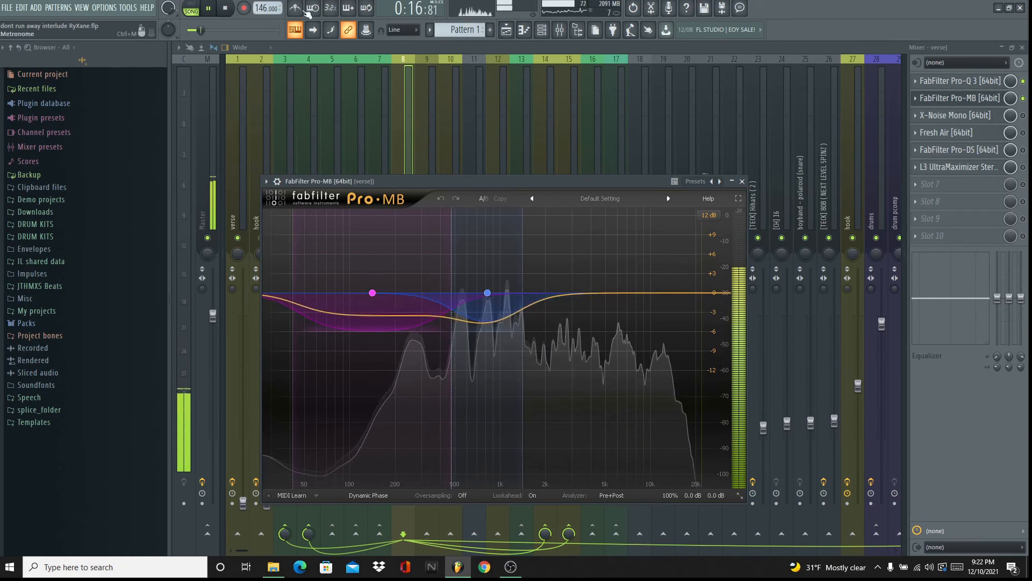
left_click(978, 97)
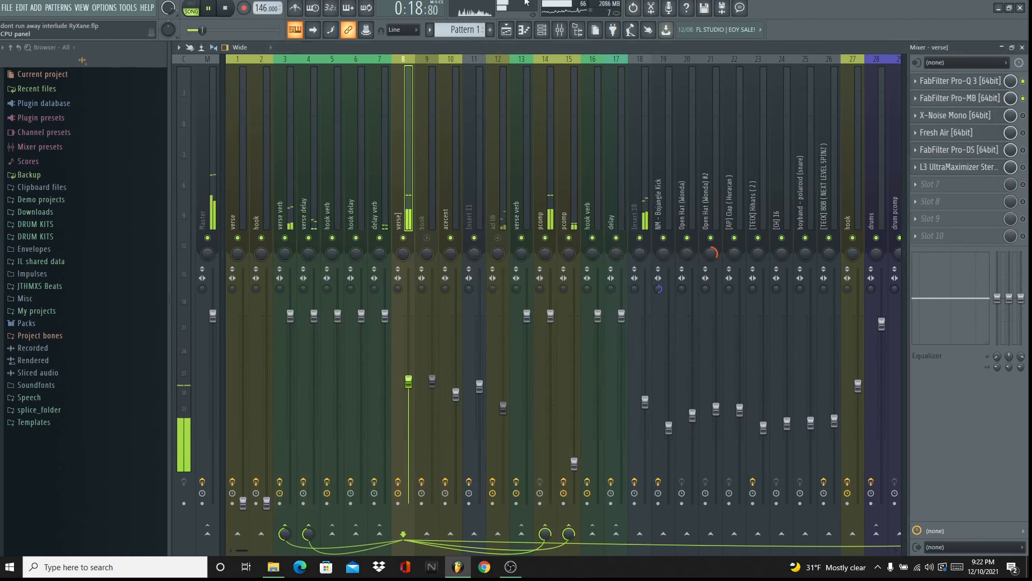
left_click(224, 11)
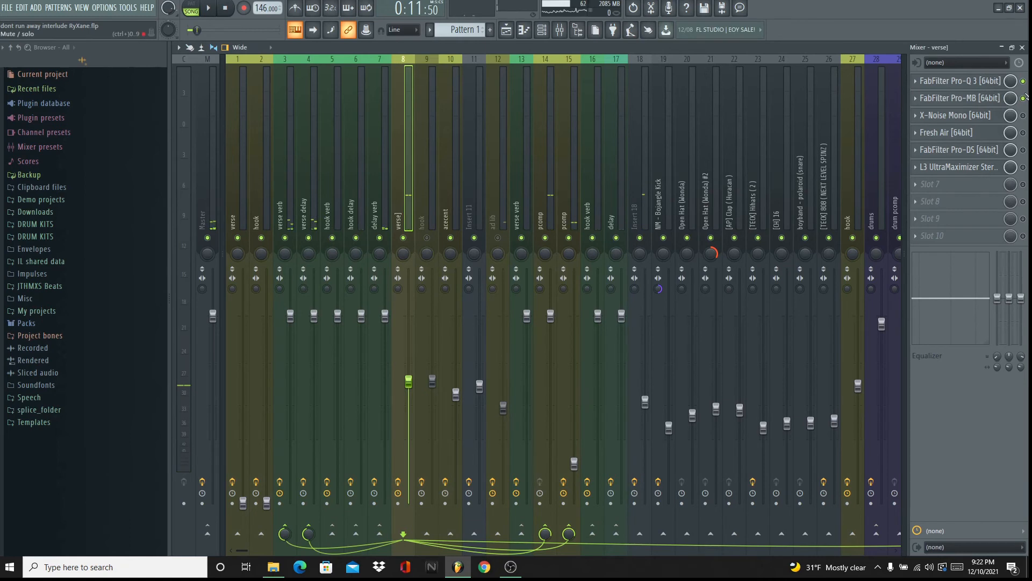
left_click(208, 8)
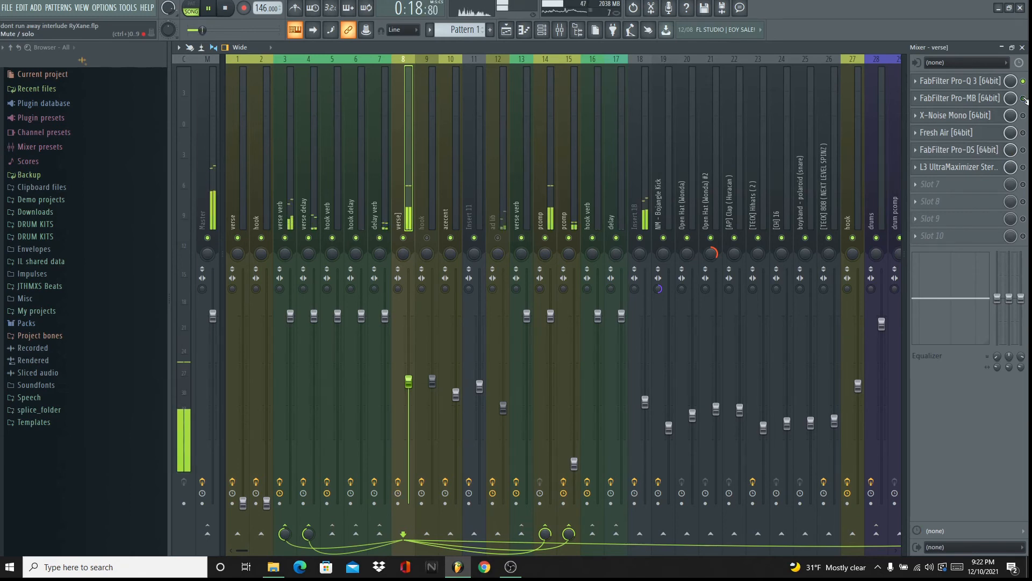
left_click(225, 8)
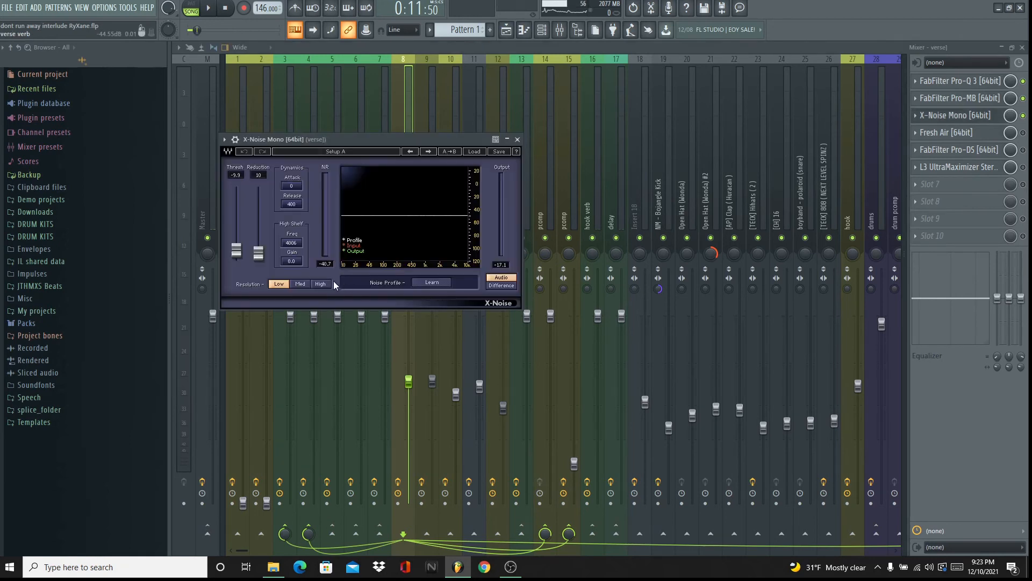
- Enable X-Noise Mono on the verse] track and set its resolution to High
left_click(322, 284)
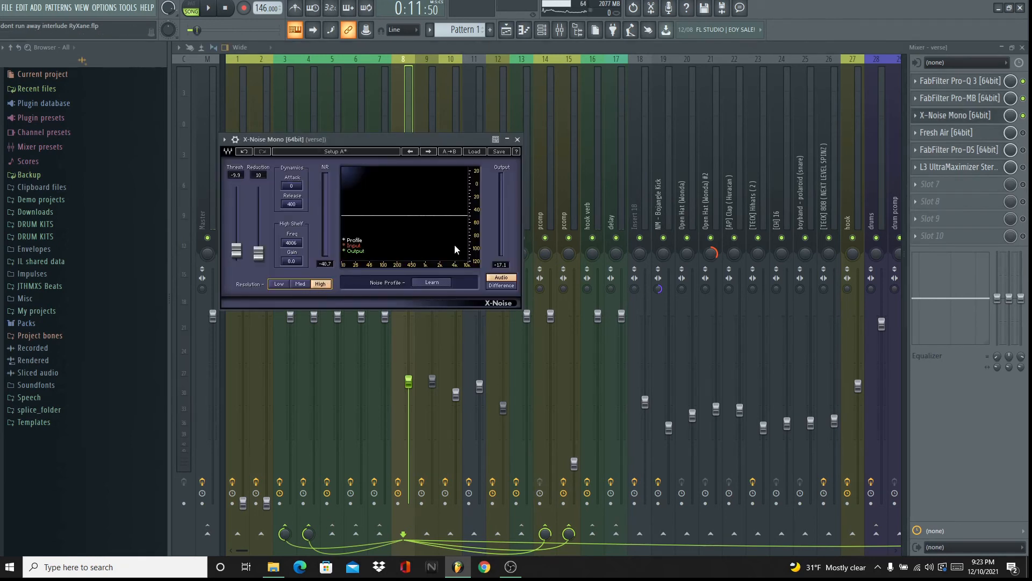
- Set the X-Noise Mono resolution to Low and its output monitoring to Difference
left_click(278, 284)
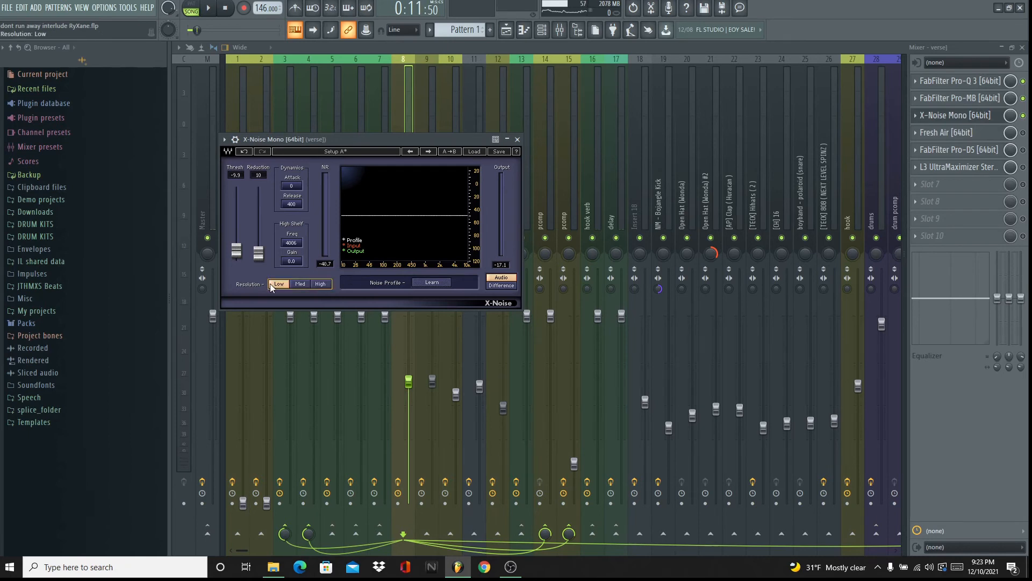
left_click(500, 289)
left_click(505, 284)
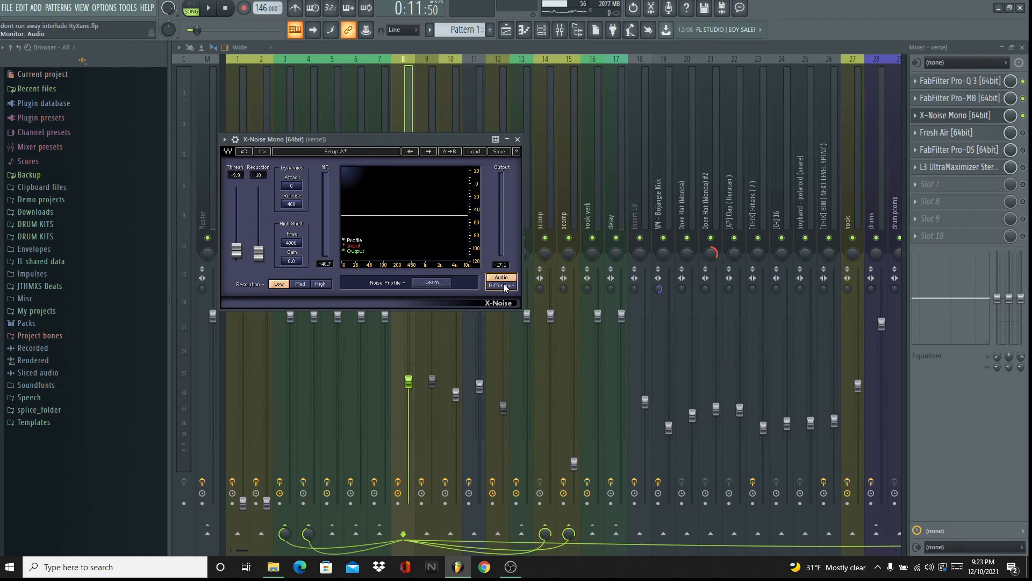
left_click(503, 289)
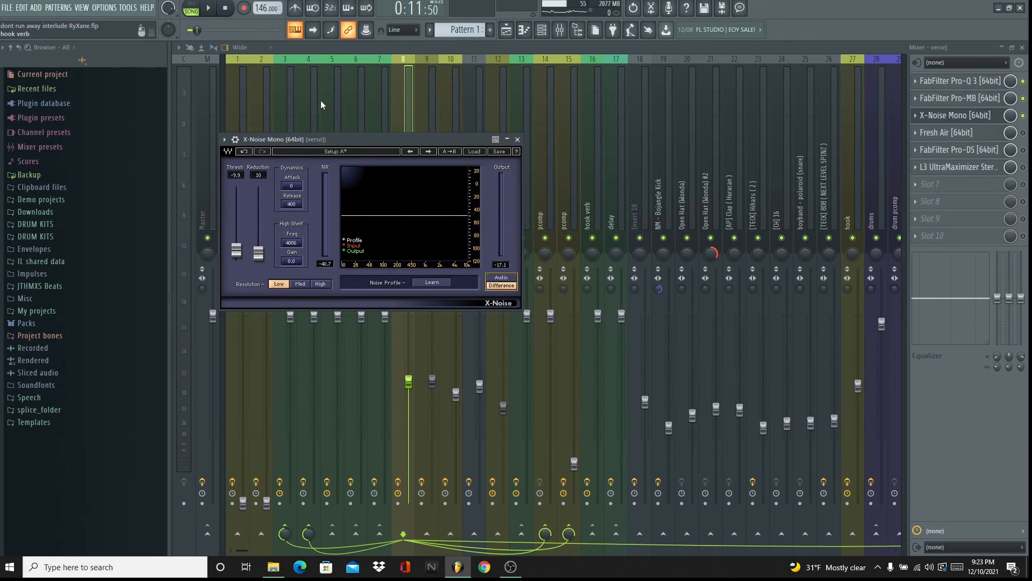
- Play the verse vocal to hear what X-Noise Mono removes, set its monitoring back to Audio and close it
left_click(209, 8)
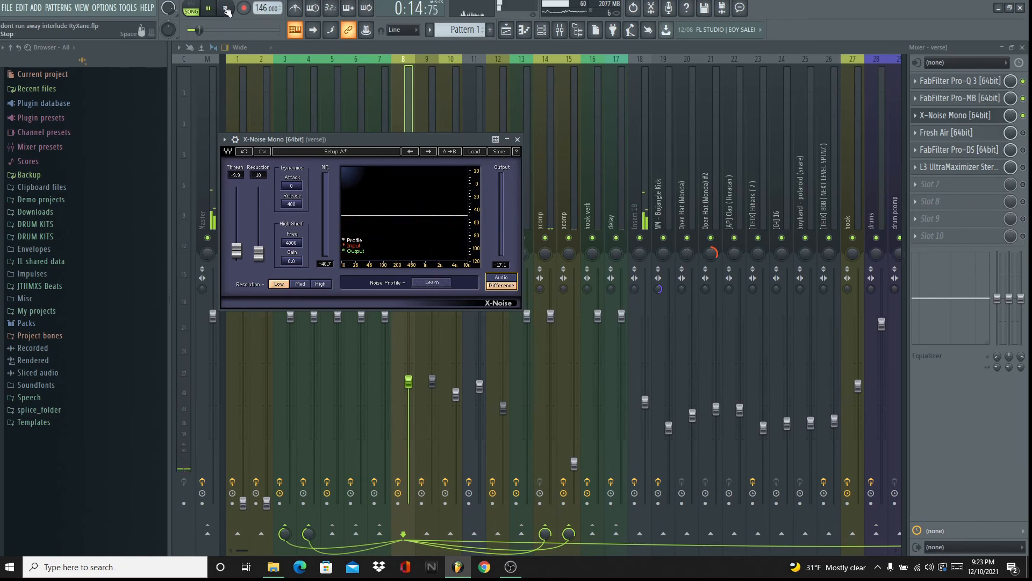
left_click(226, 10)
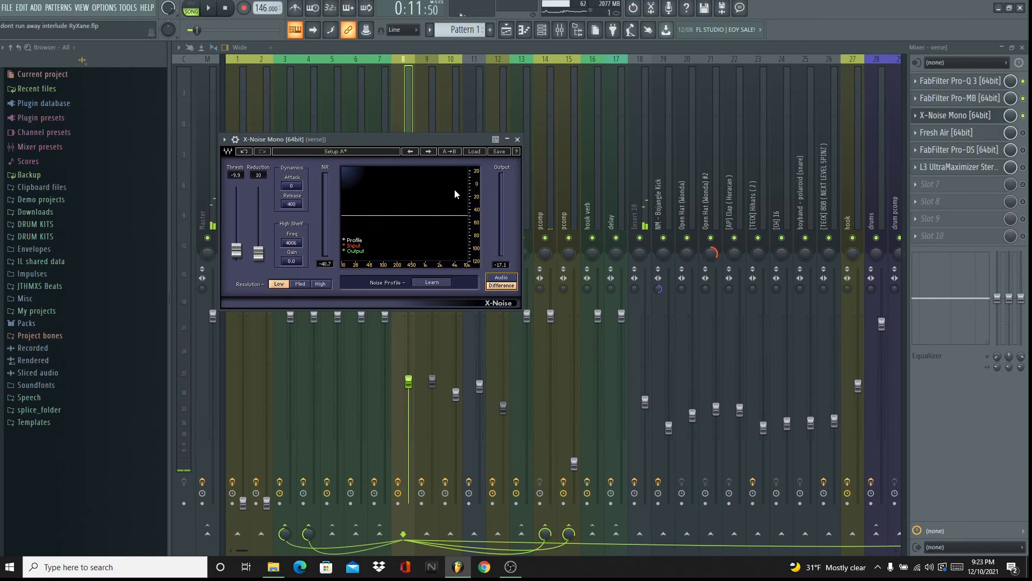
left_click(504, 282)
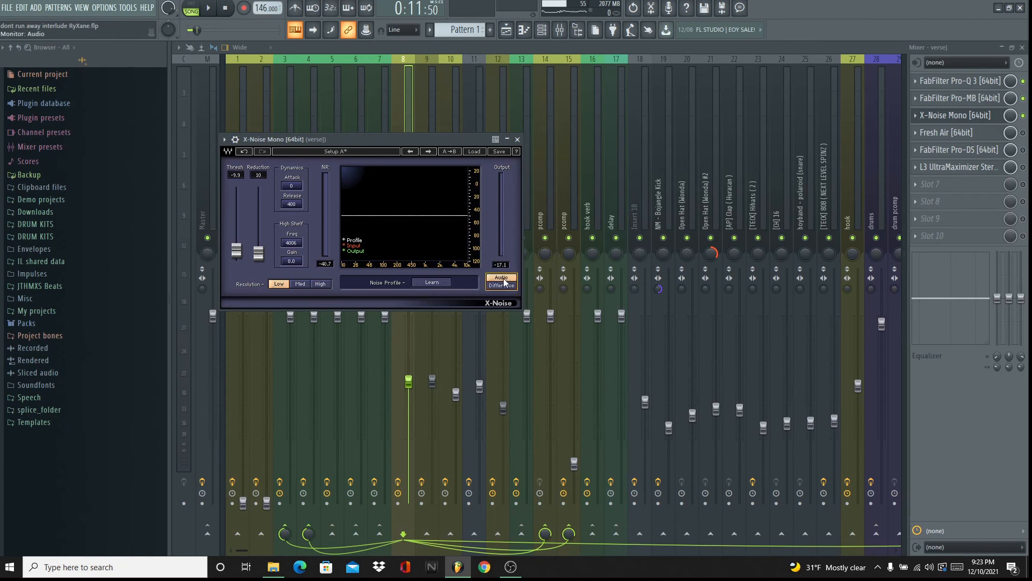
left_click(966, 114)
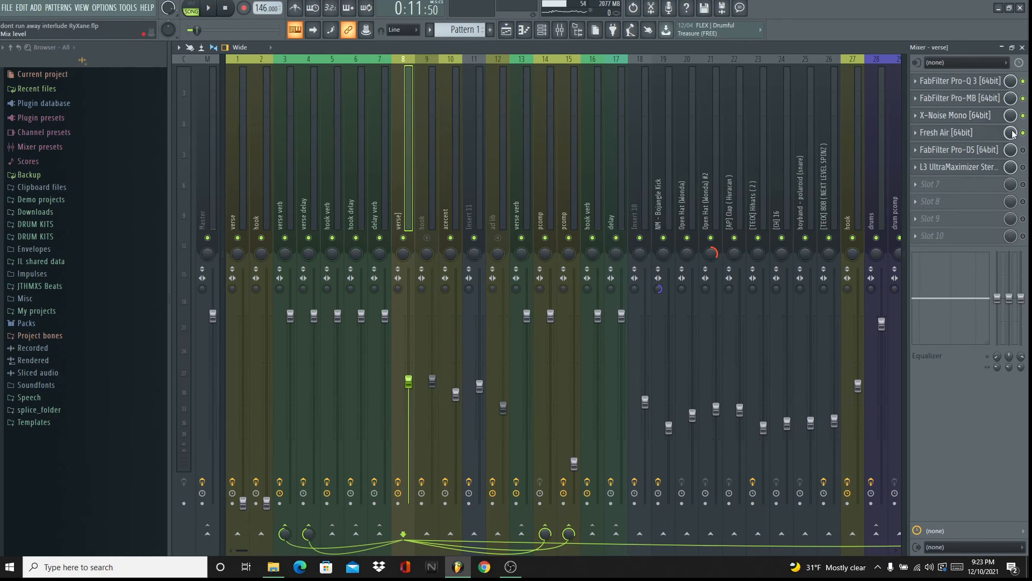
- Enable Fresh Air on the verse] track and open its settings
left_click(949, 136)
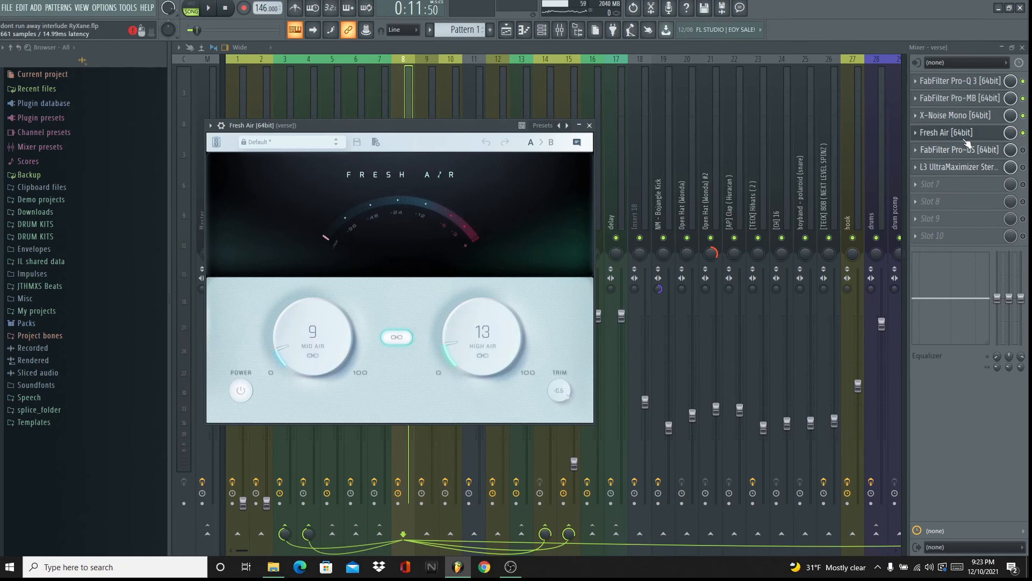
left_click(1002, 134)
left_click(1004, 134)
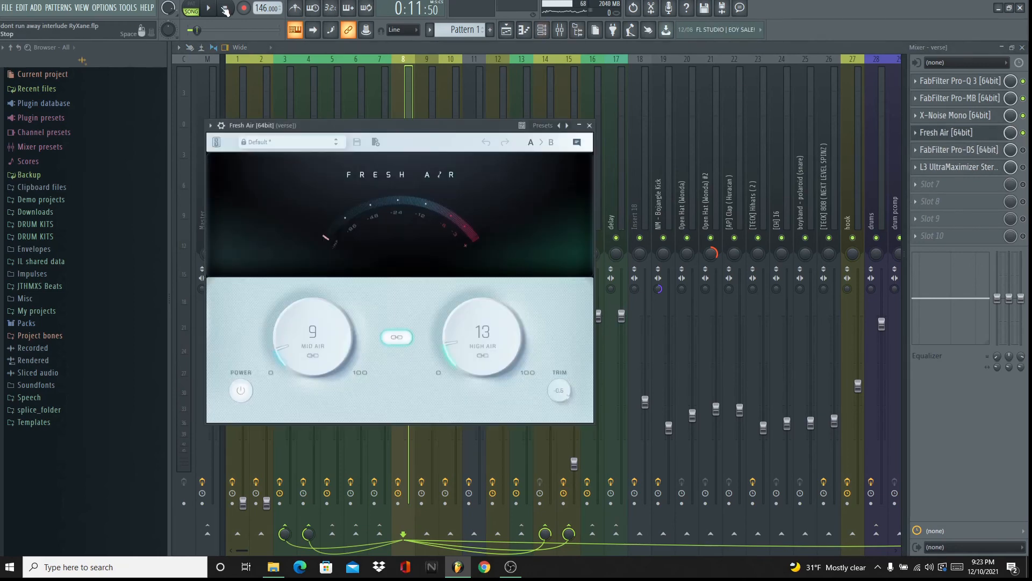
- Audition the verse vocal with Fresh Air active and bypassed, then close the plugin and stop playback
key("space")
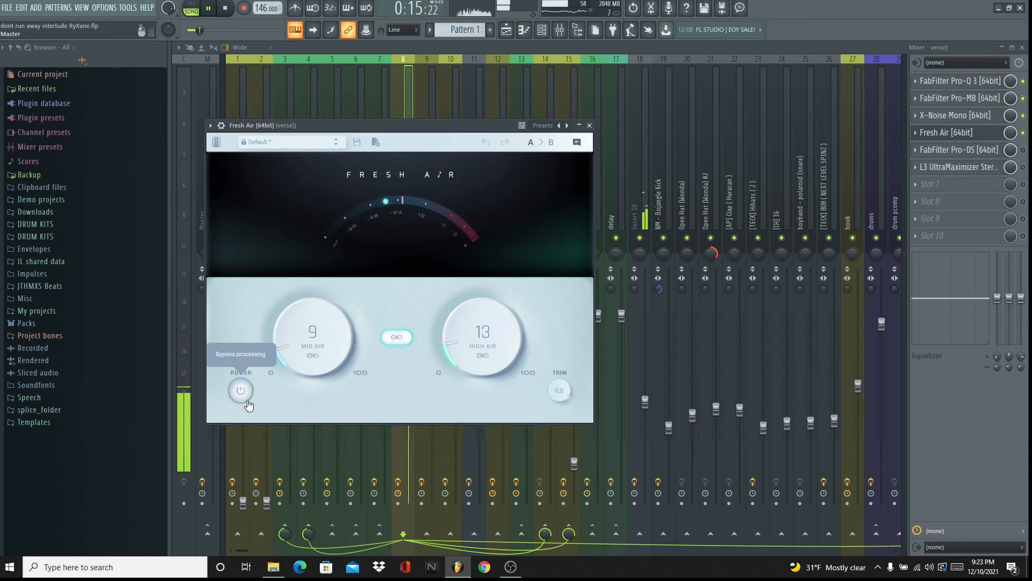
left_click(248, 399)
left_click(246, 402)
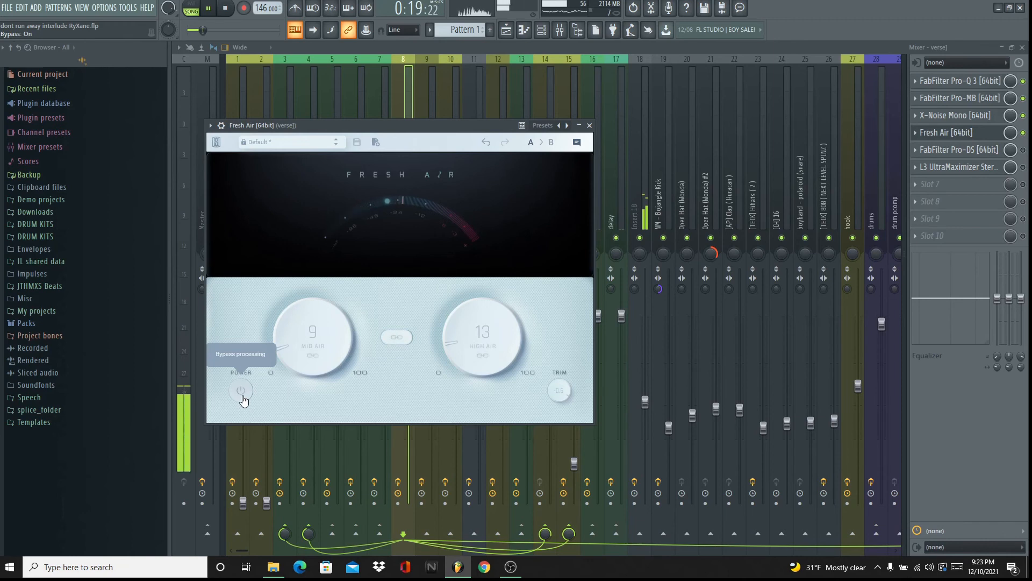
left_click(243, 398)
left_click(956, 132)
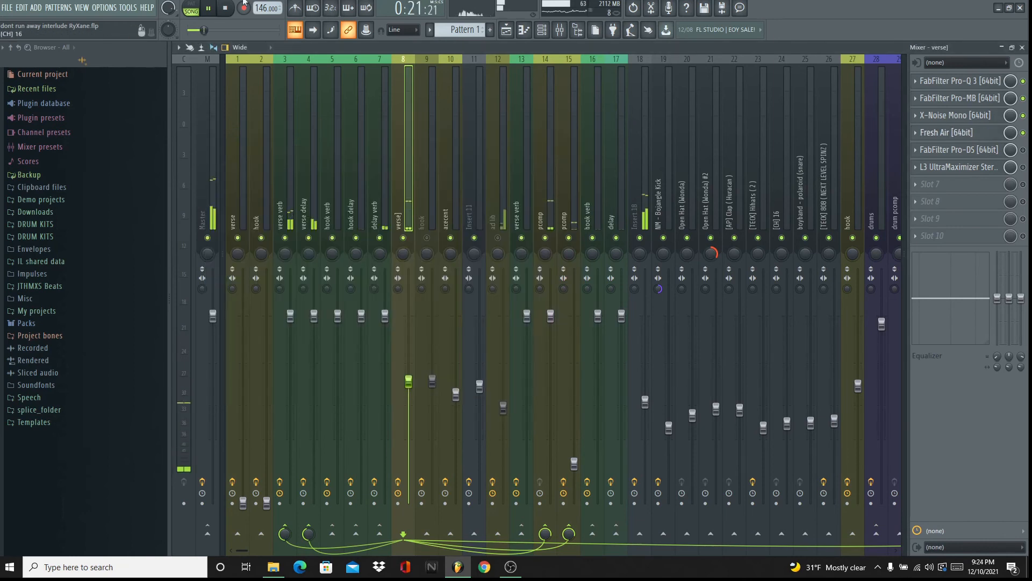
key("space")
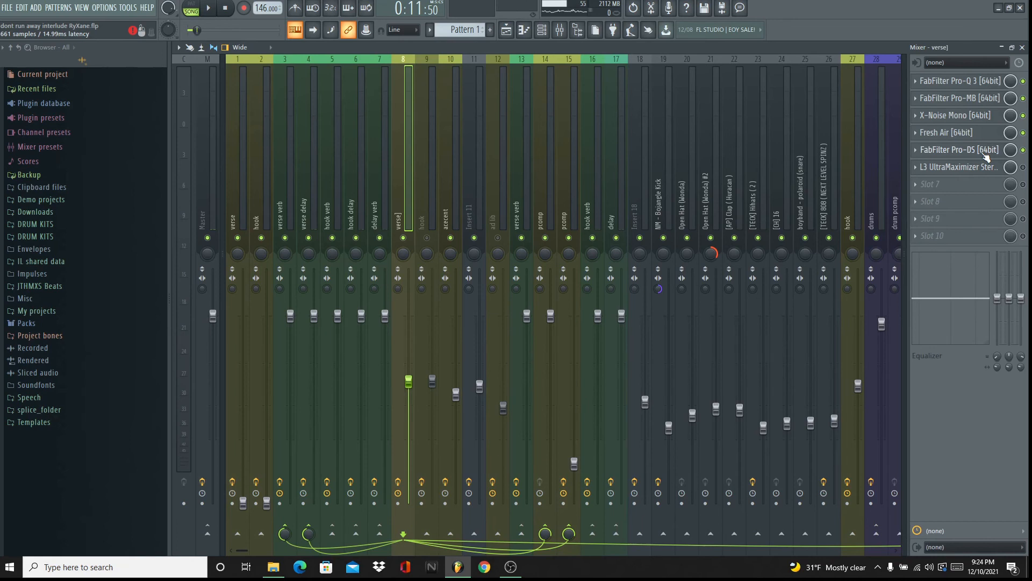
- Enable FabFilter Pro-DS and L3 UltraMaximizer on the verse] track, reviewing the settings of each
left_click(982, 153)
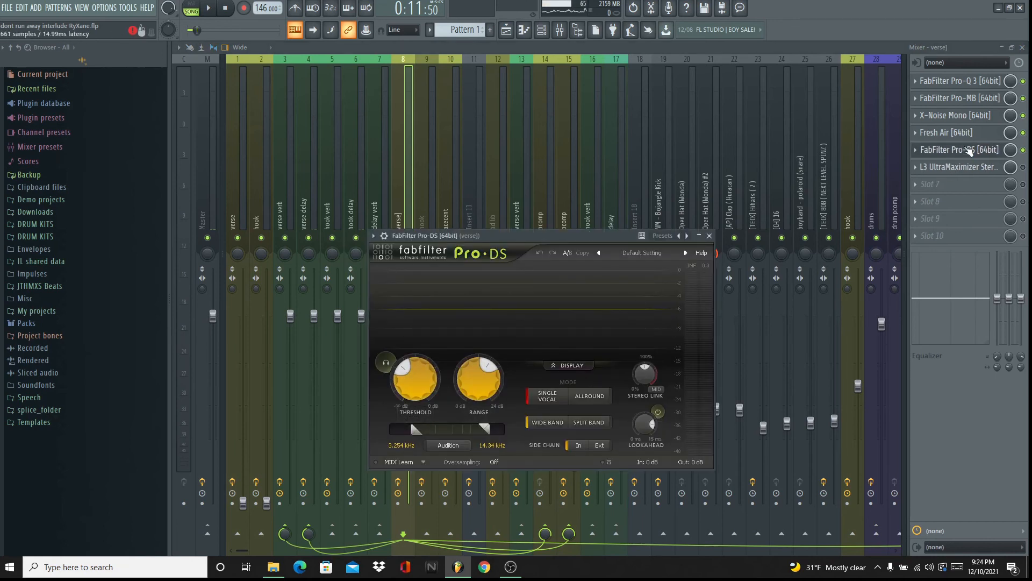
left_click(966, 154)
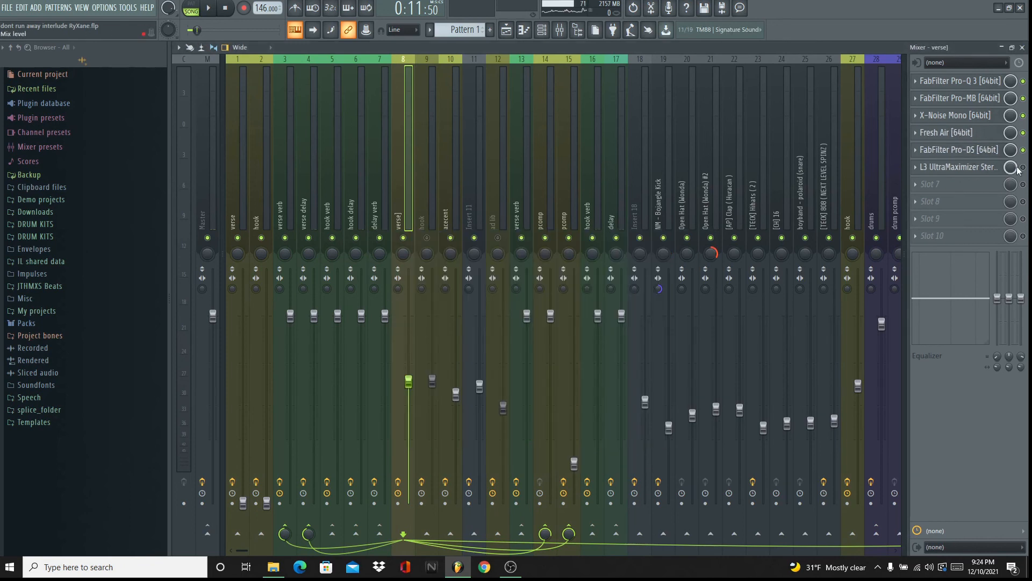
left_click(968, 167)
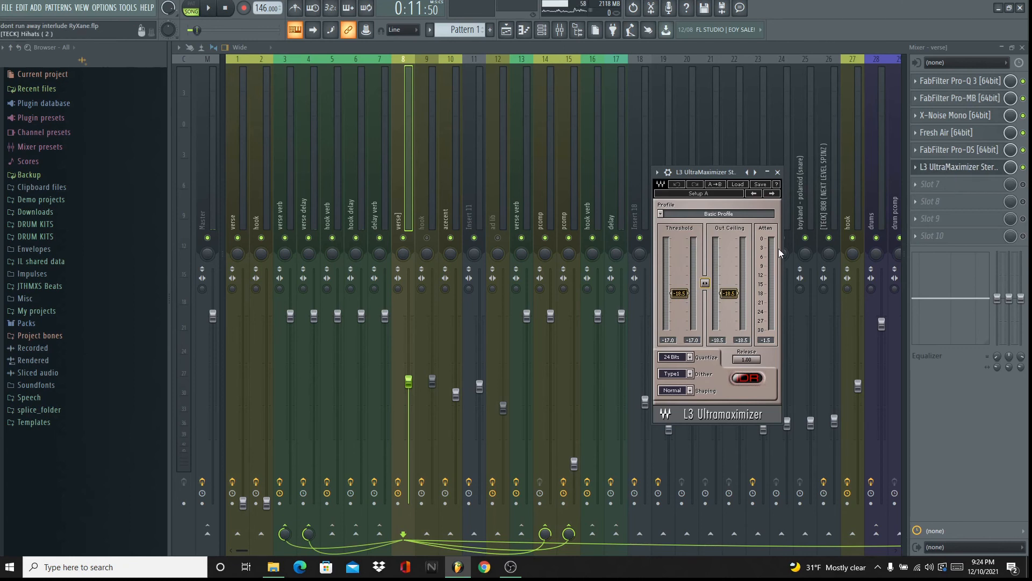
left_click(966, 167)
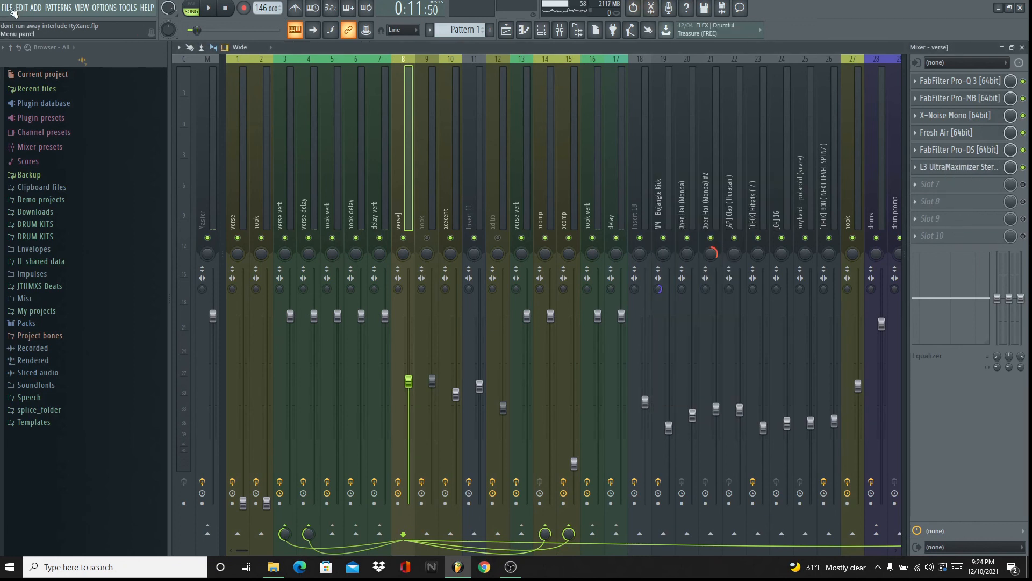
- Unmute the hook track on insert 9 and the ad lib track on insert 12, and enable the hook track's effects
left_click(432, 237)
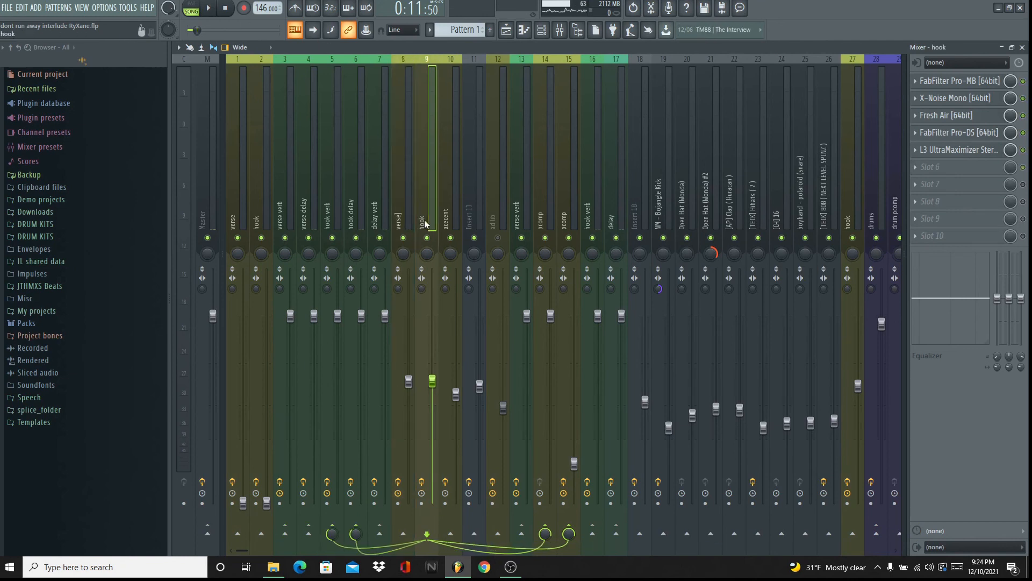
left_click(1022, 82)
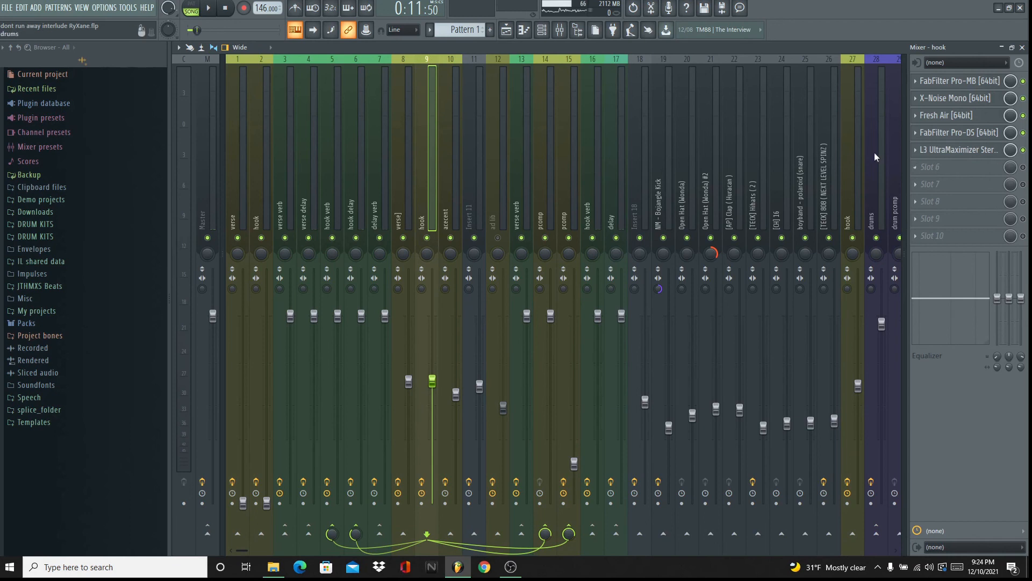
left_click(492, 224)
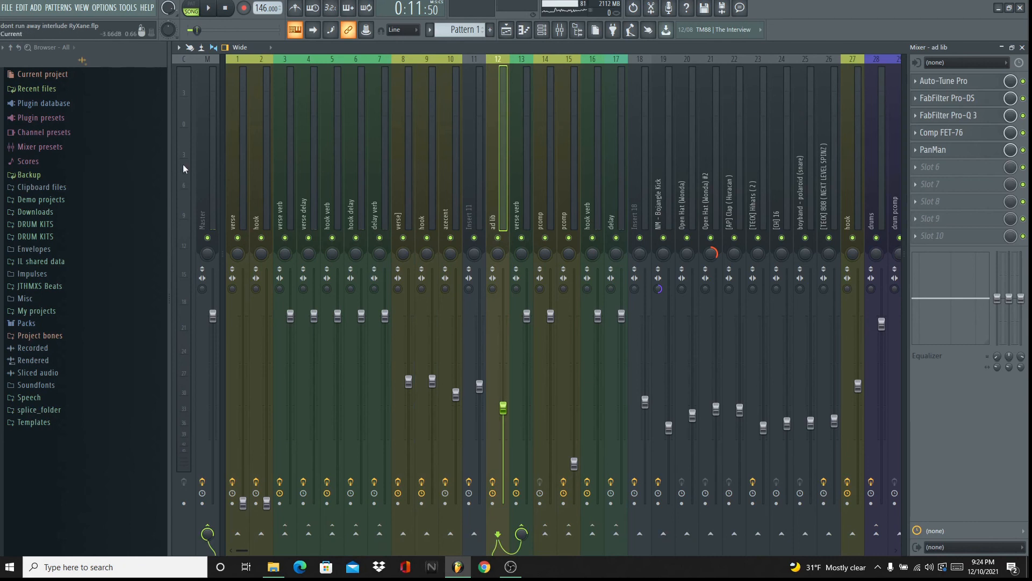
- Compare the verse and ad lib effect chains and review the PanMan settings on the ad lib track
left_click(239, 131)
left_click(496, 139)
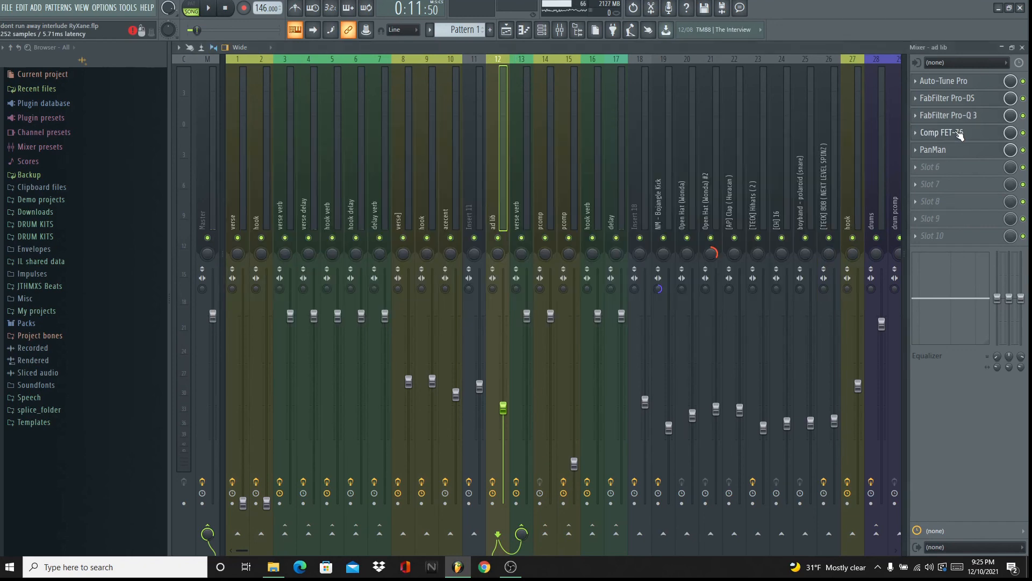
left_click(949, 153)
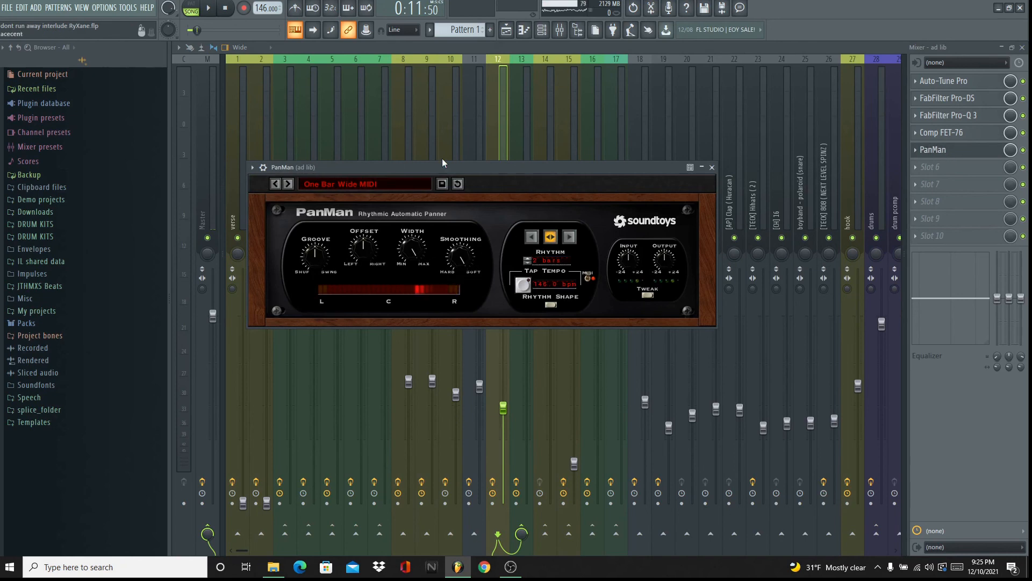
left_click(976, 153)
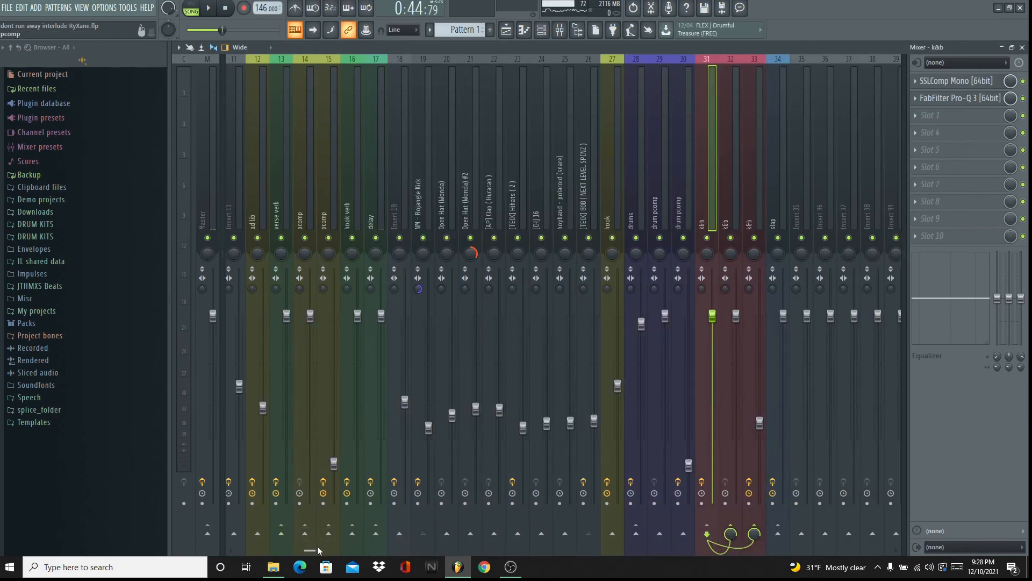
left_click_drag(315, 551, 164, 529)
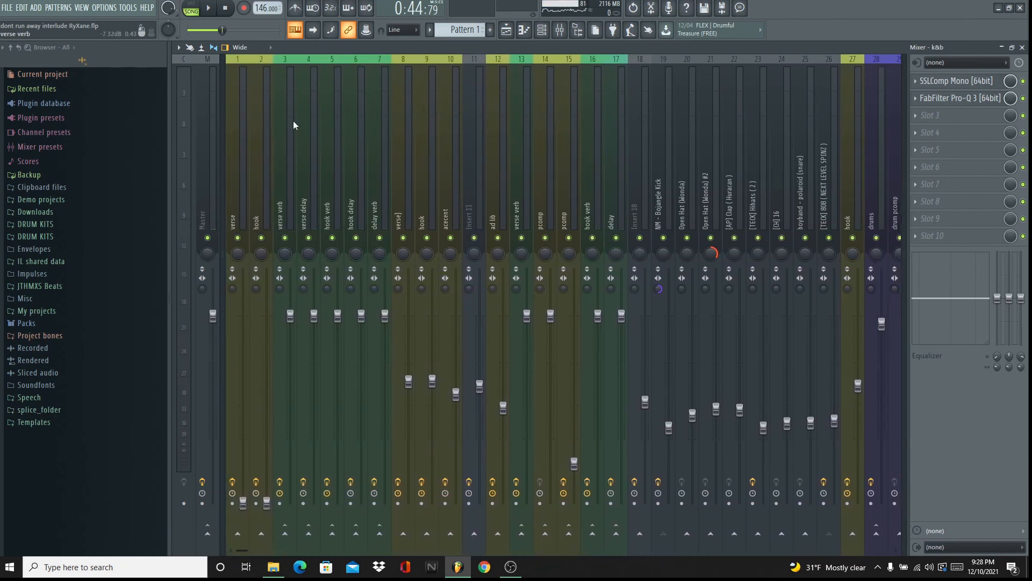